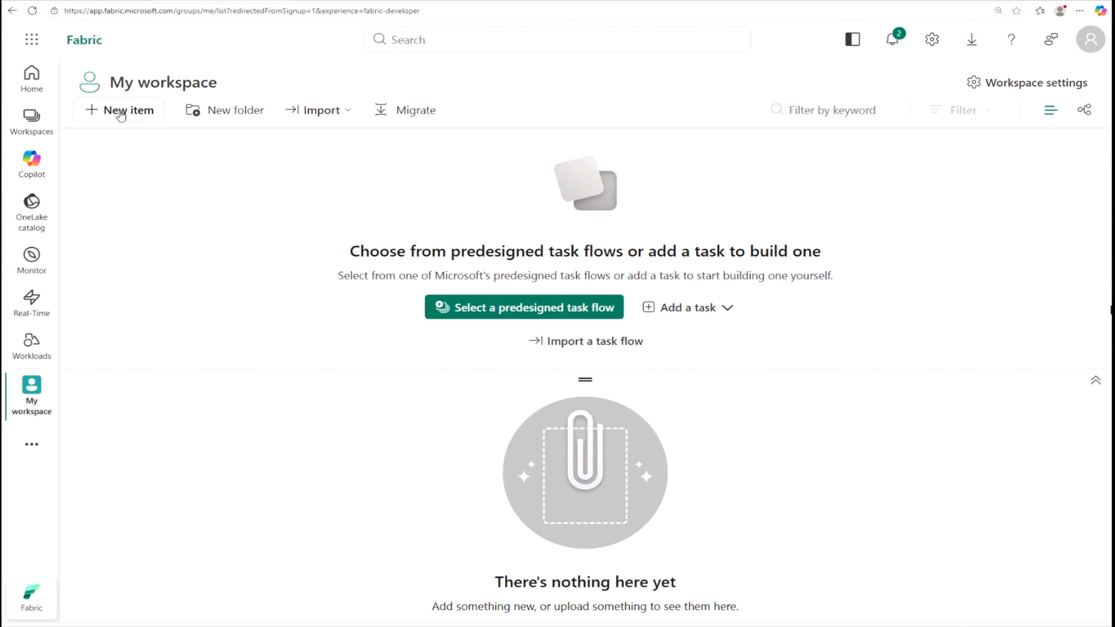
Start creating a new workspace and enter development as its name
click(37, 448)
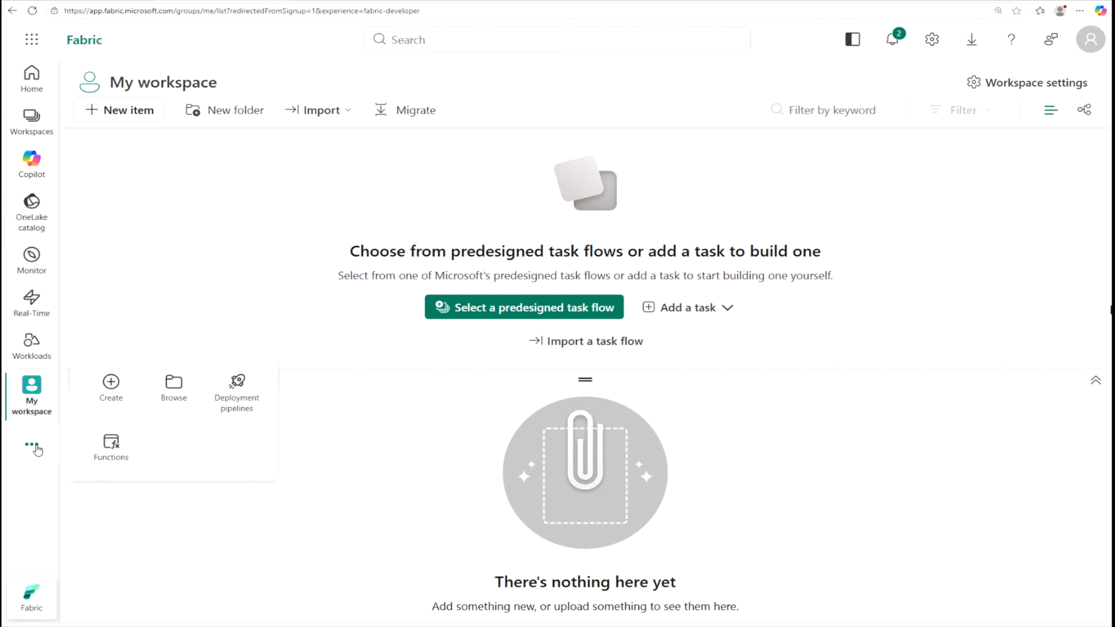
click(112, 383)
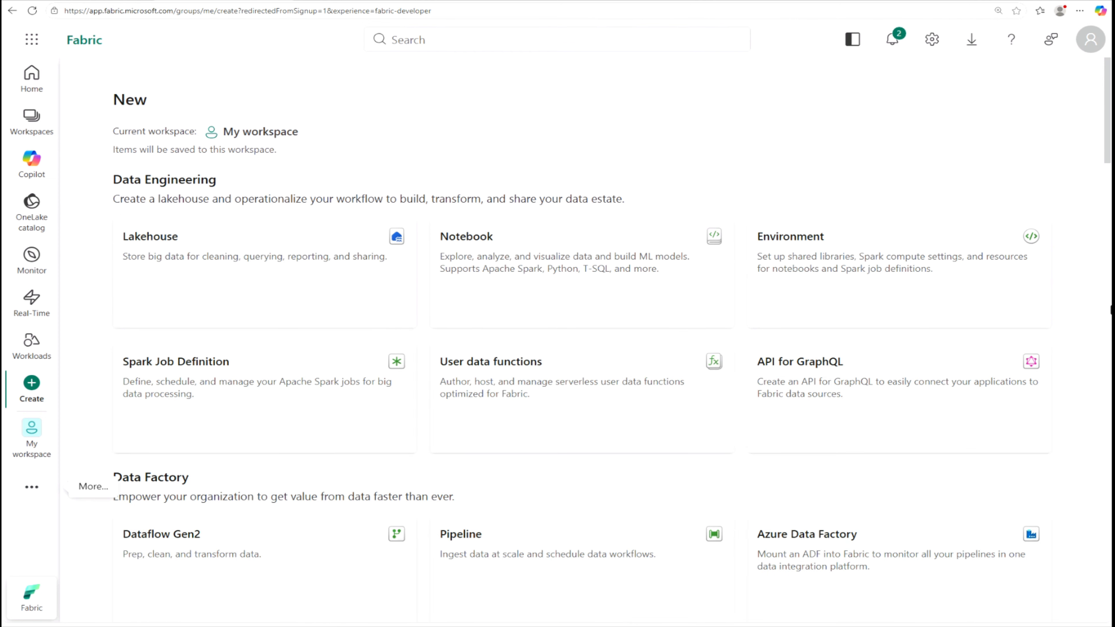
click(29, 124)
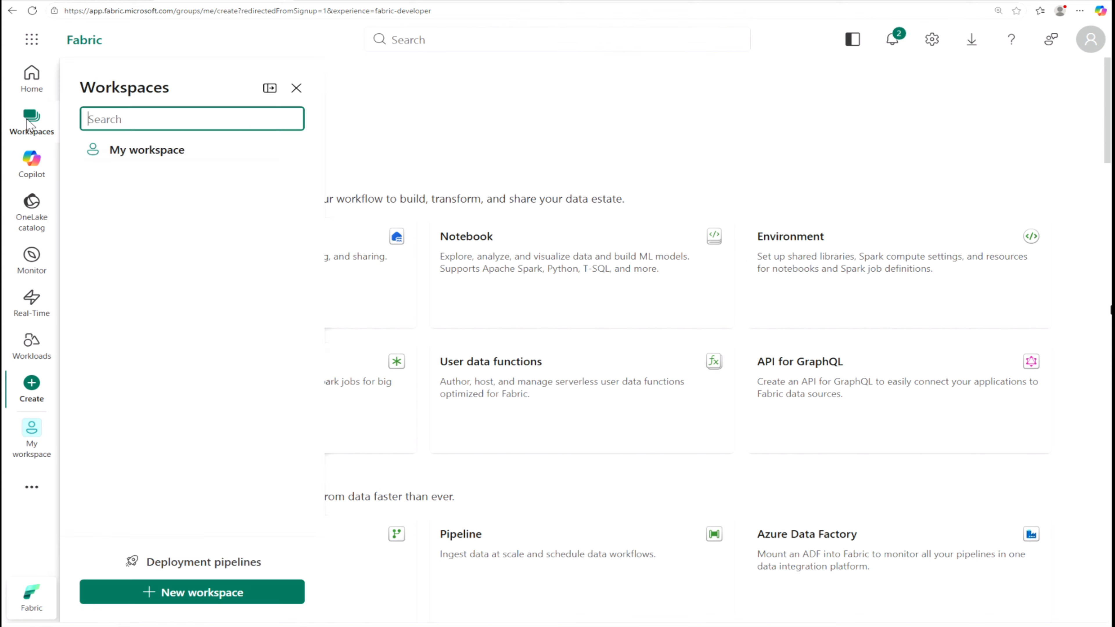
click(182, 593)
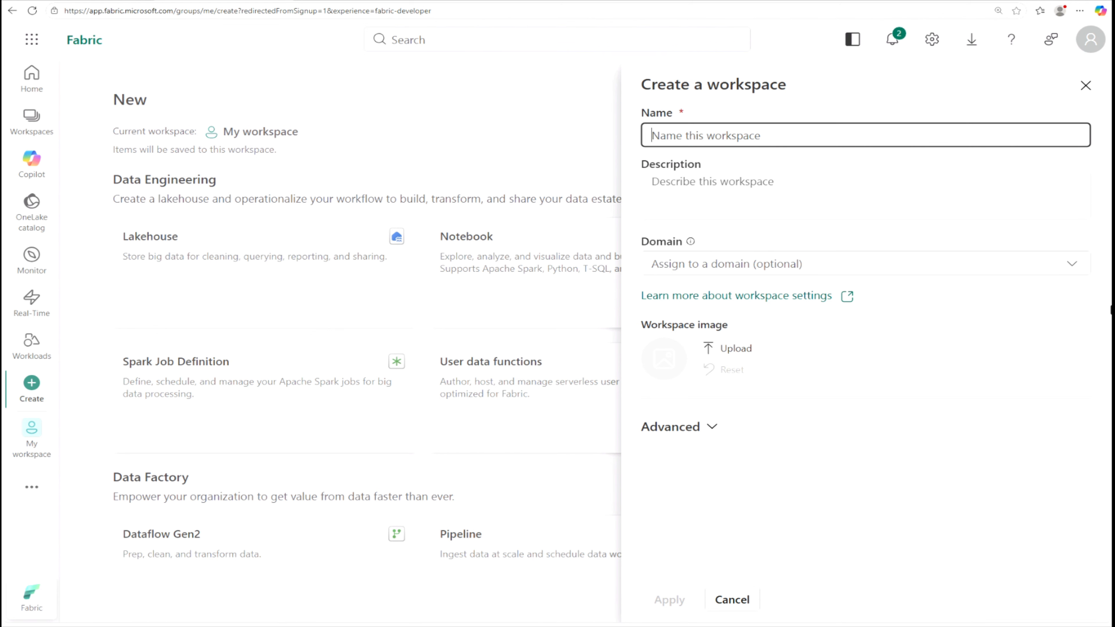
text(deve)
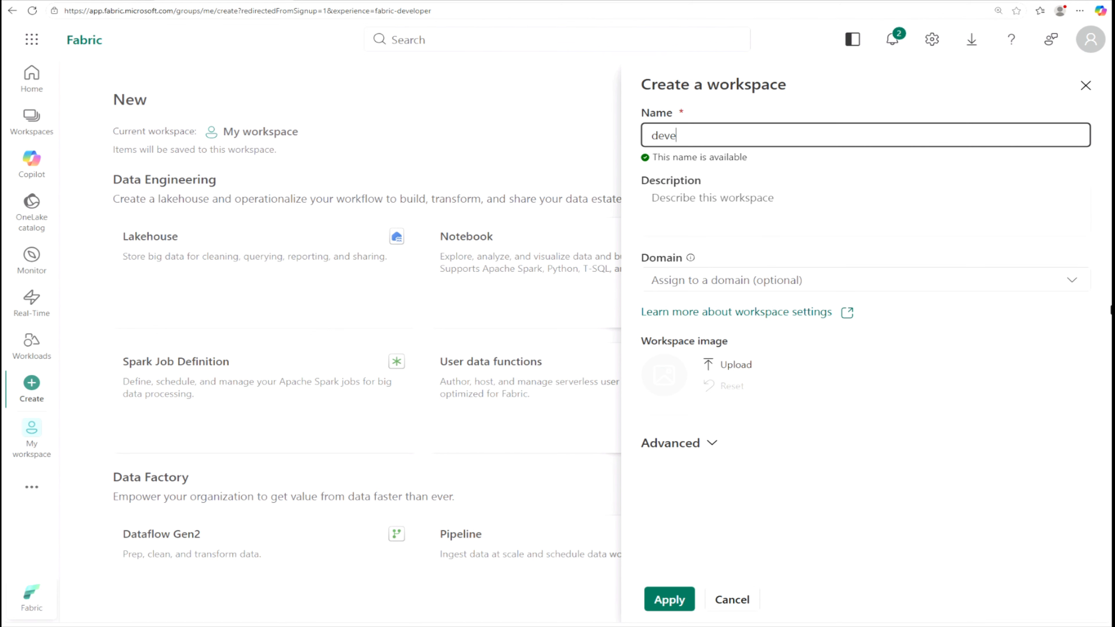
text(lopment)
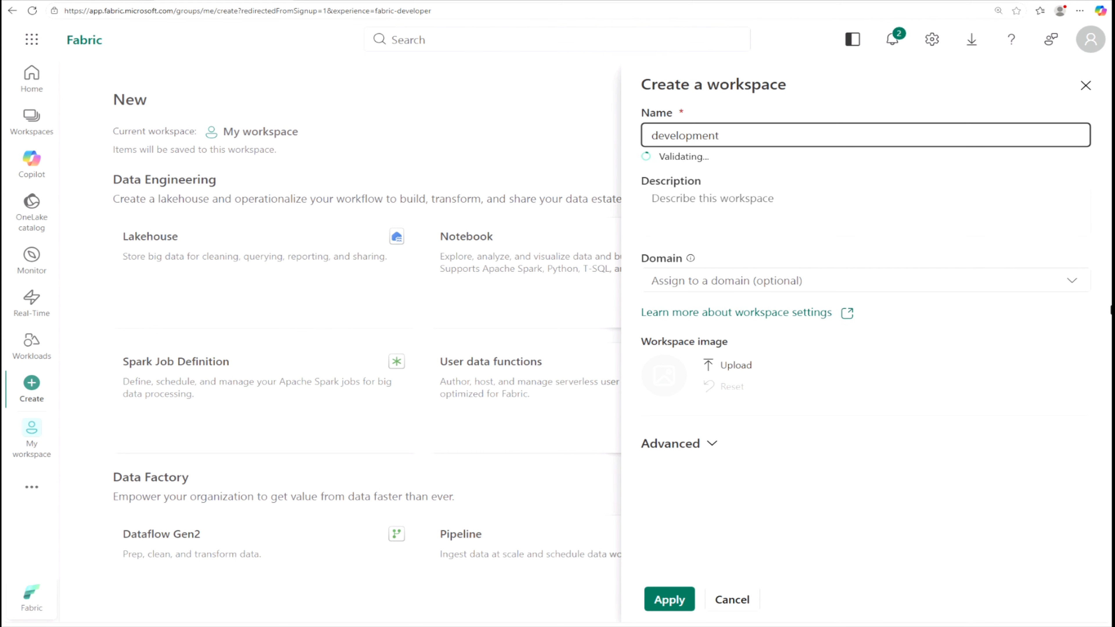
Review the new workspace's advanced settings, including license mode, semantic model storage format, capacity and template apps
click(712, 444)
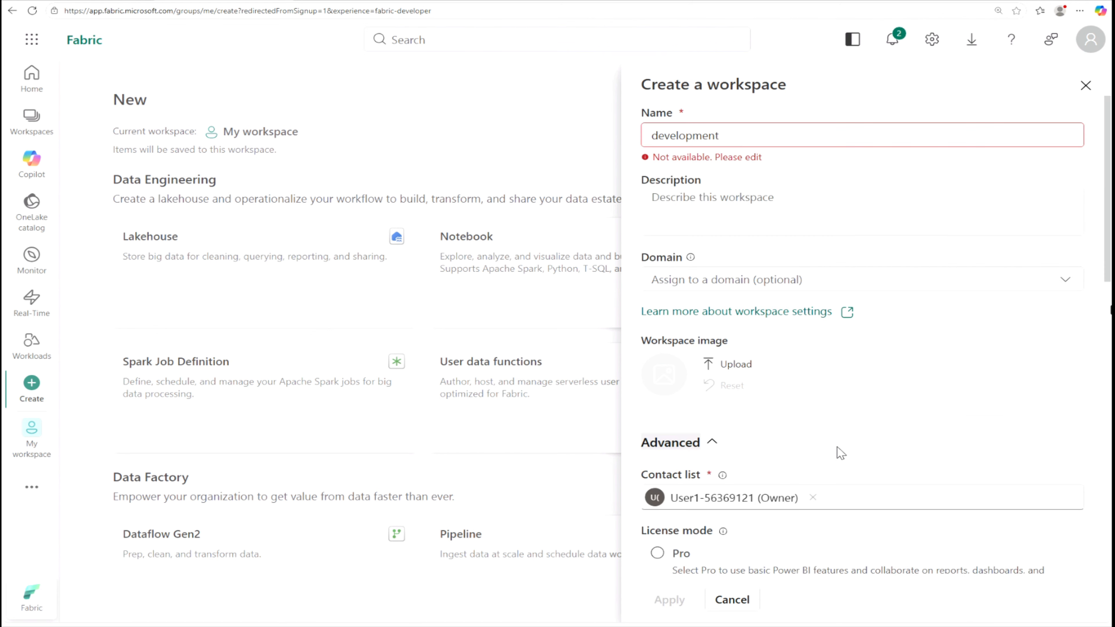
scroll(838, 454, down, 4)
scroll(838, 454, down, 2)
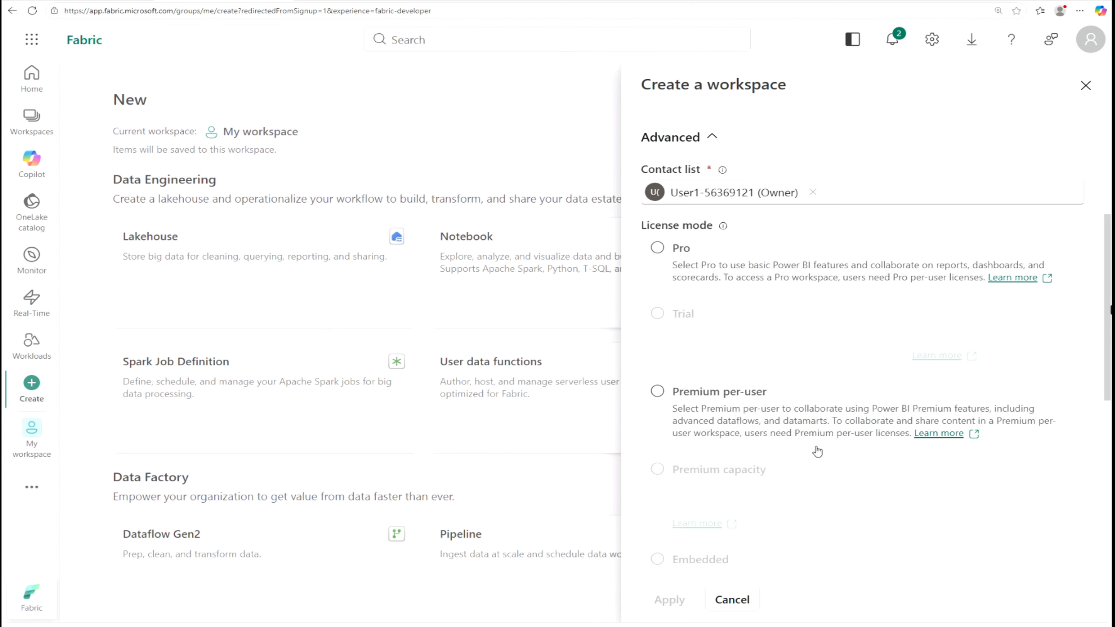
scroll(815, 452, down, 2)
scroll(812, 457, down, 2)
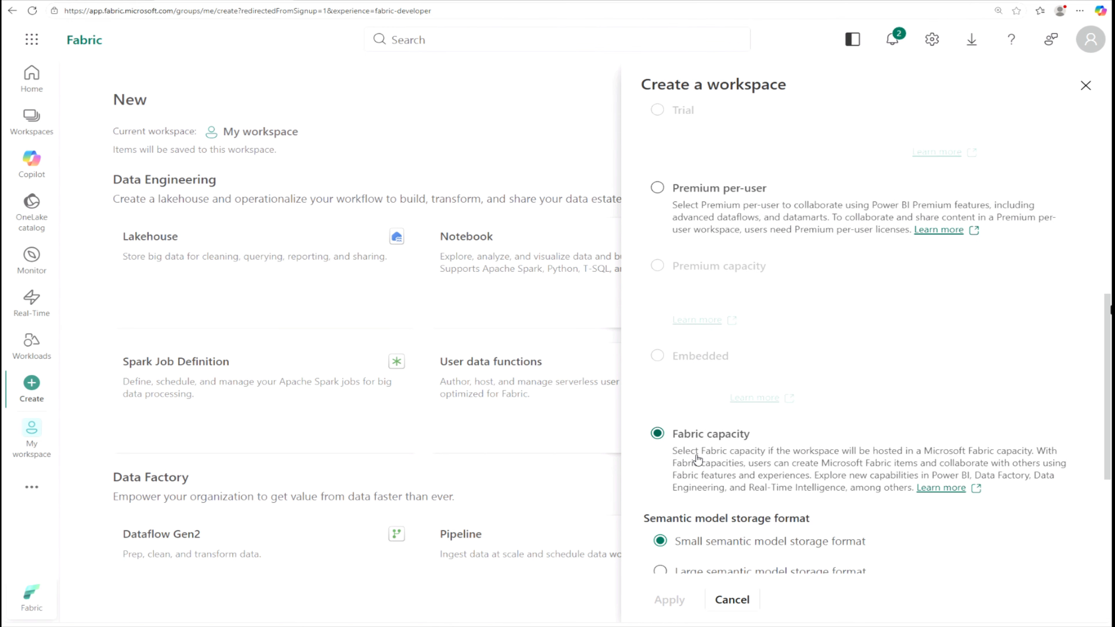
scroll(741, 484, down, 5)
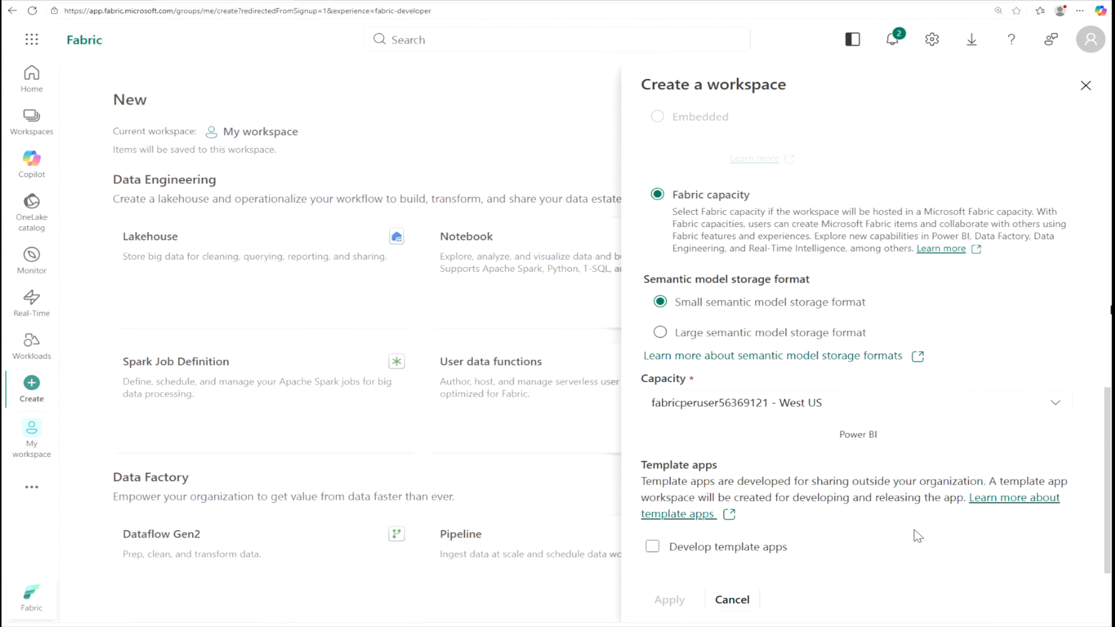
scroll(841, 291, up, 8)
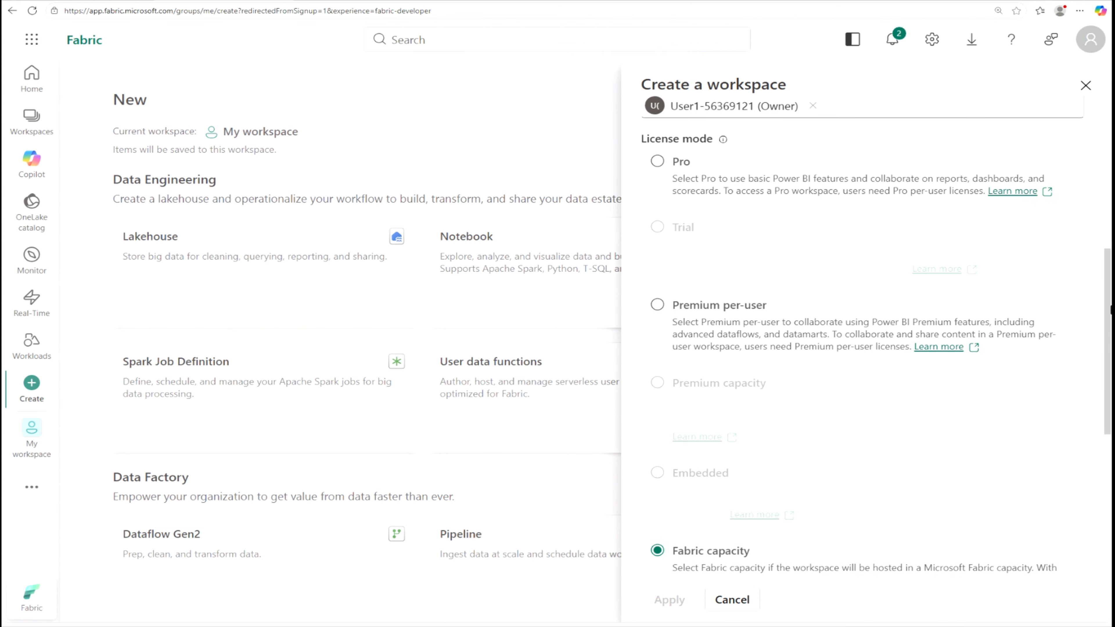
Change the workspace name to development03 and create the workspace with the preselected Fabric capacity license
scroll(826, 87, up, 9)
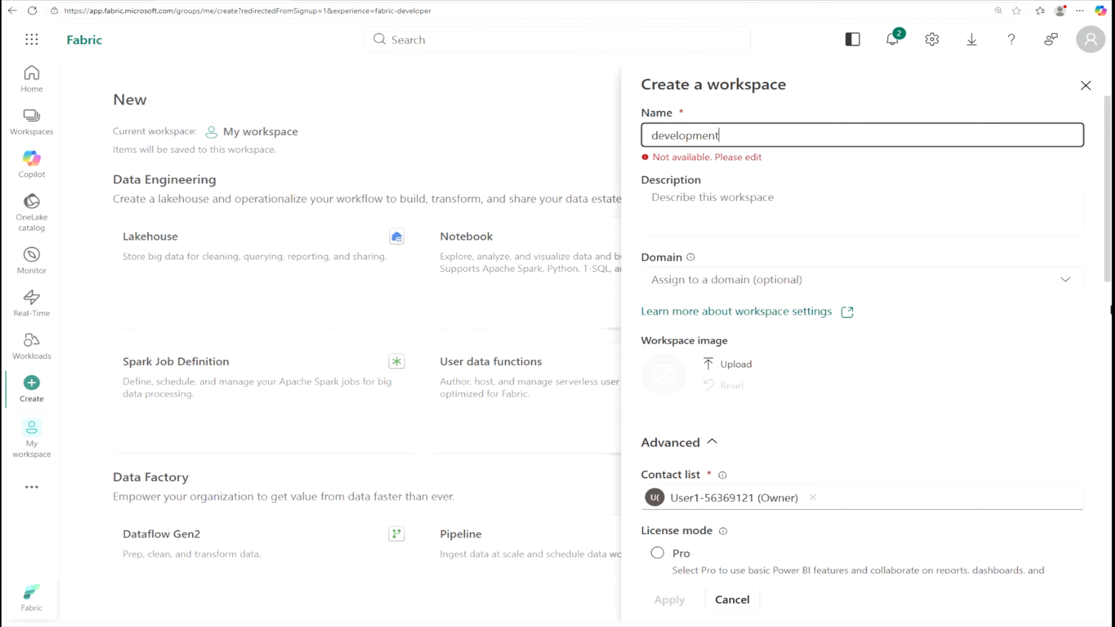
text(03)
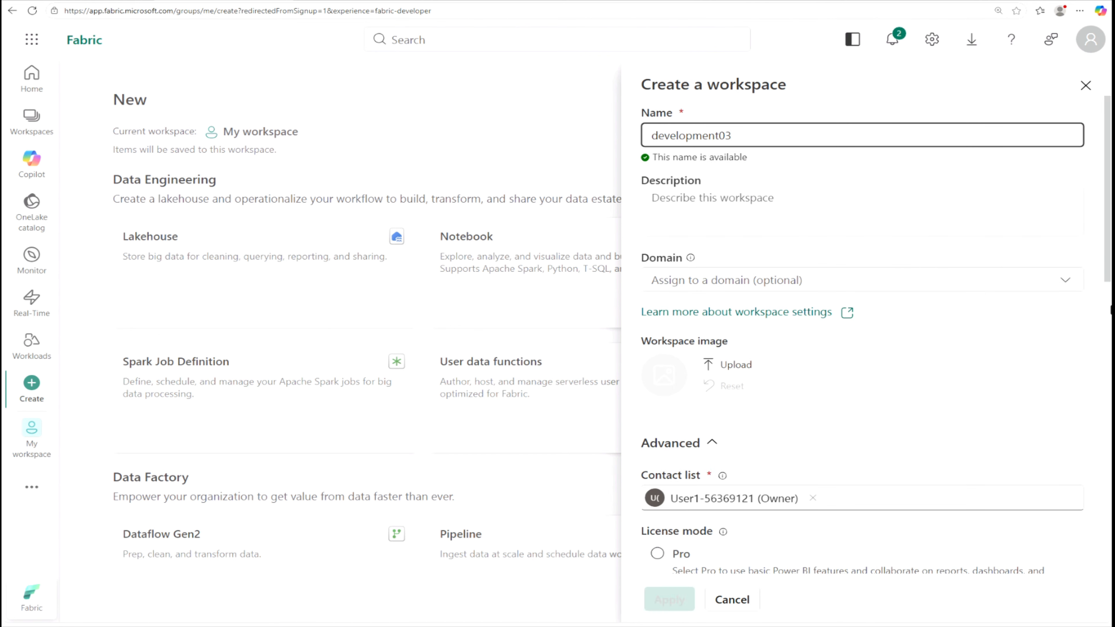
scroll(814, 448, down, 12)
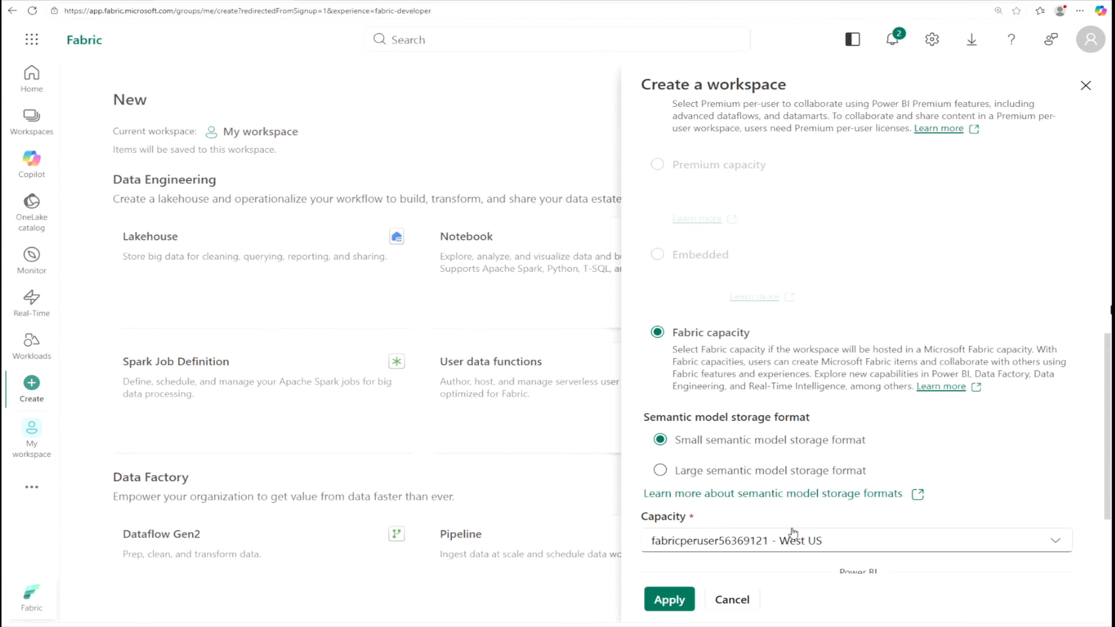
scroll(795, 535, down, 3)
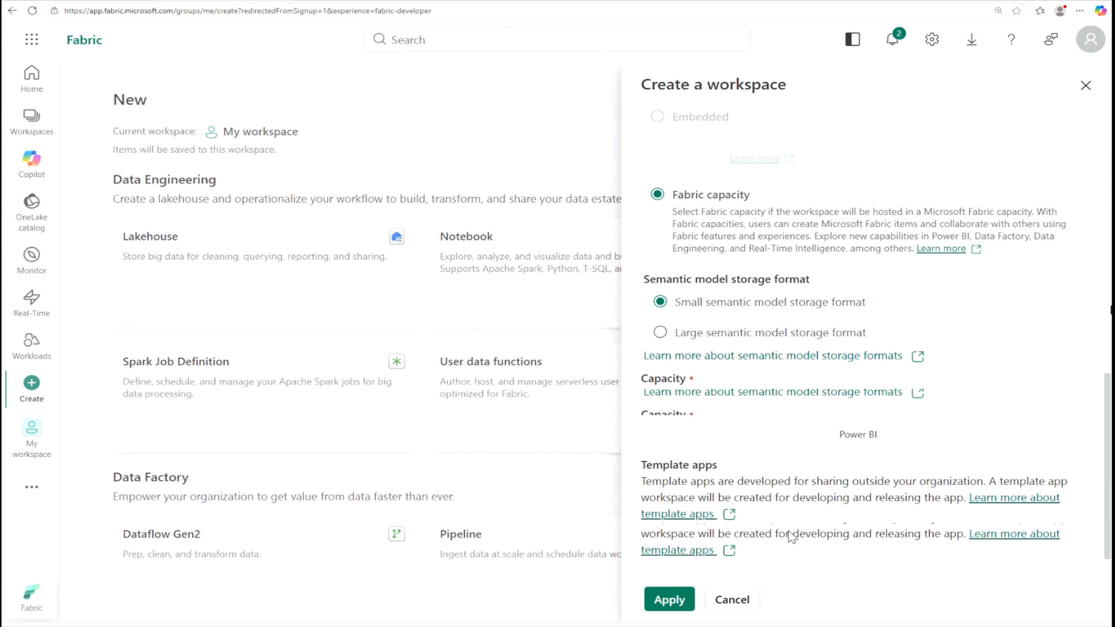
click(669, 601)
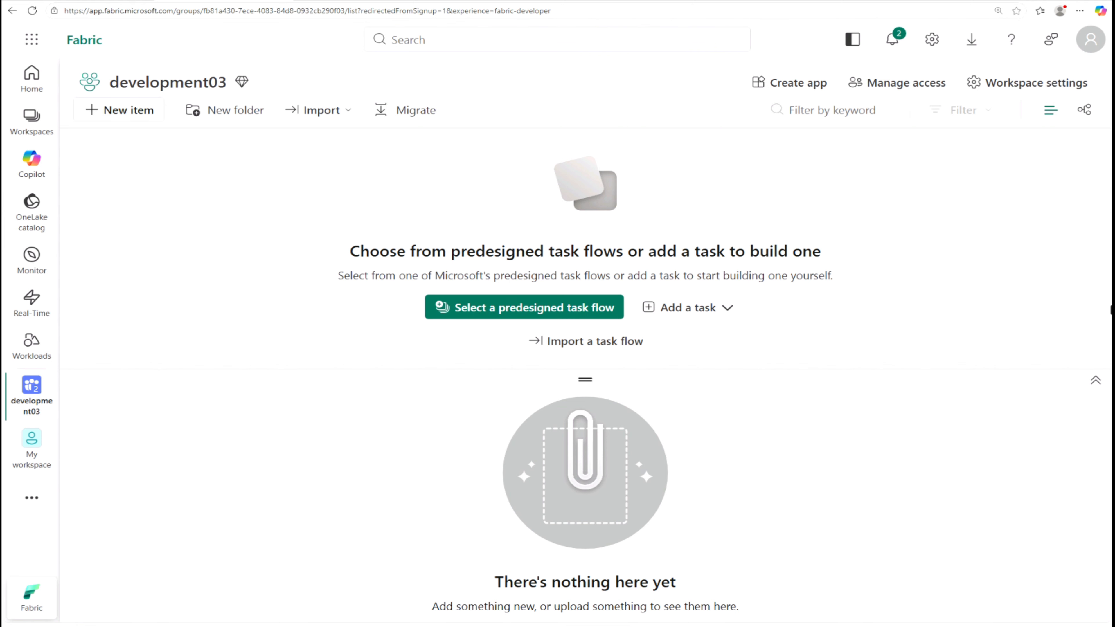
Create a second workspace named test03a, keeping the default advanced settings
click(128, 115)
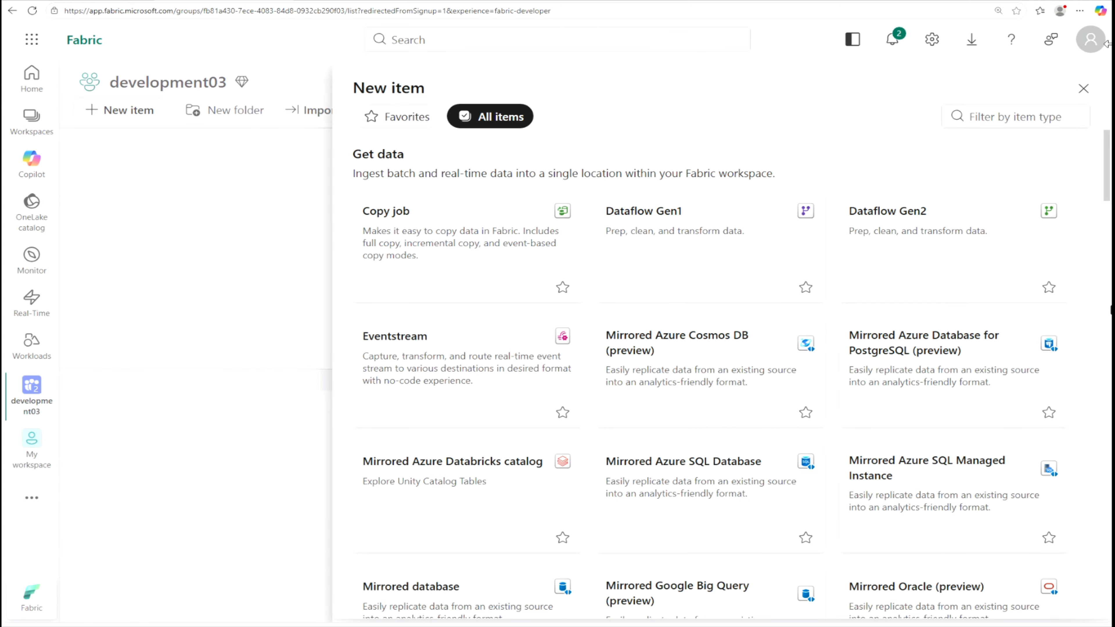
click(1083, 89)
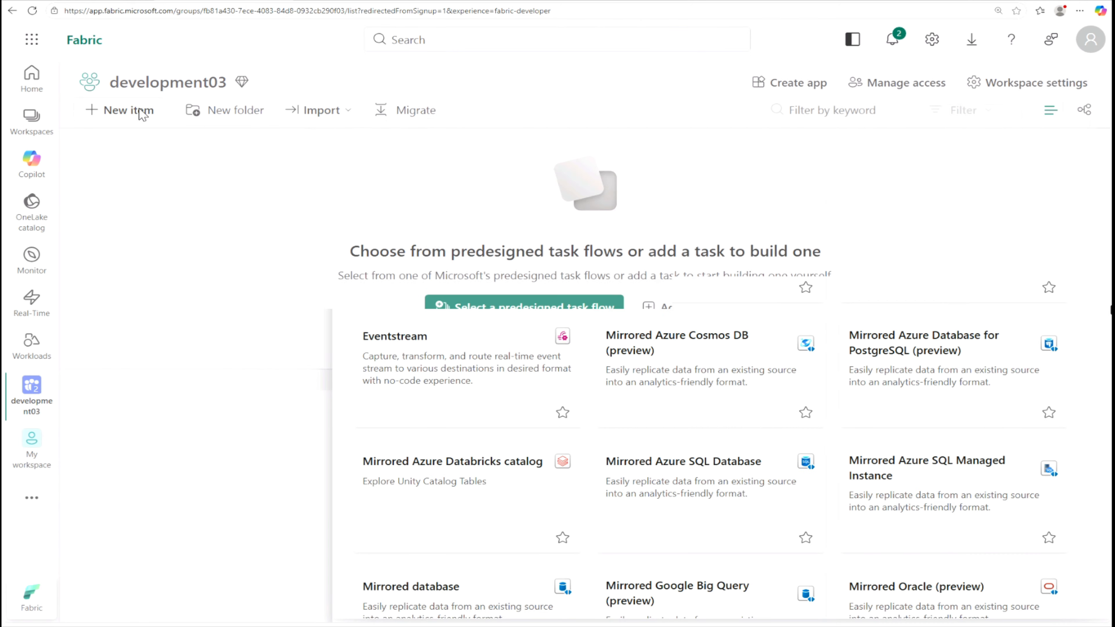
click(35, 127)
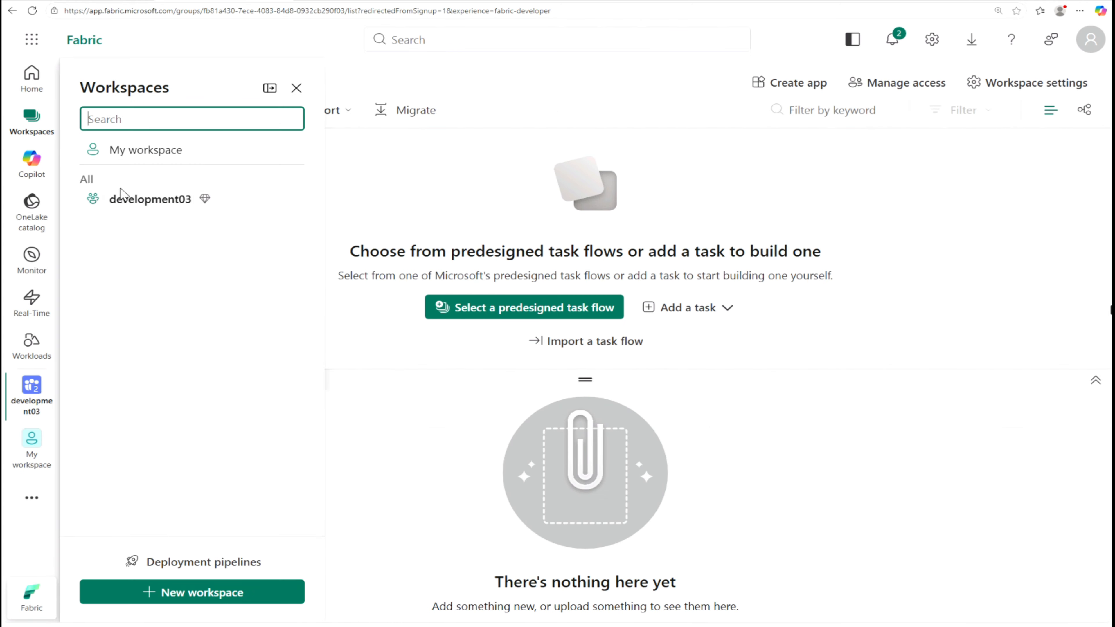
click(222, 593)
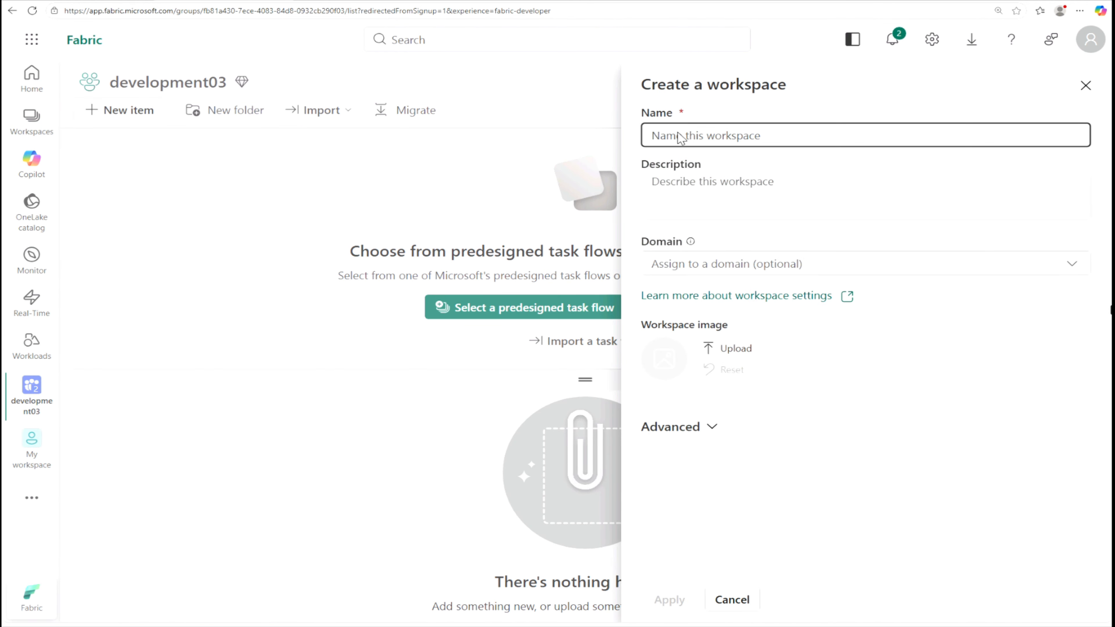
text(te)
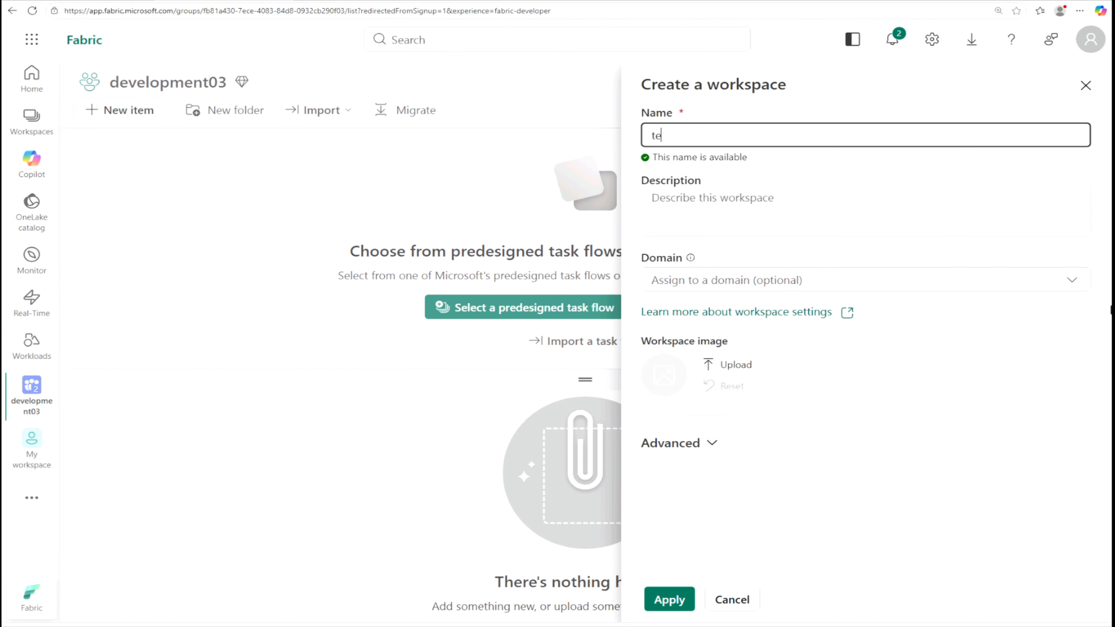
text(st03)
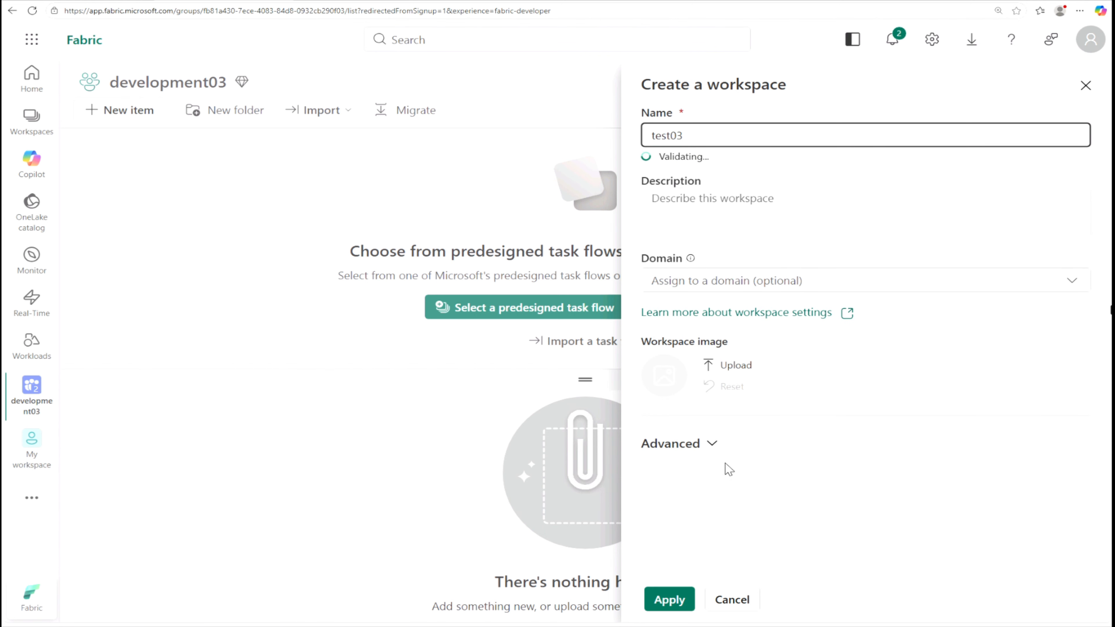
click(711, 449)
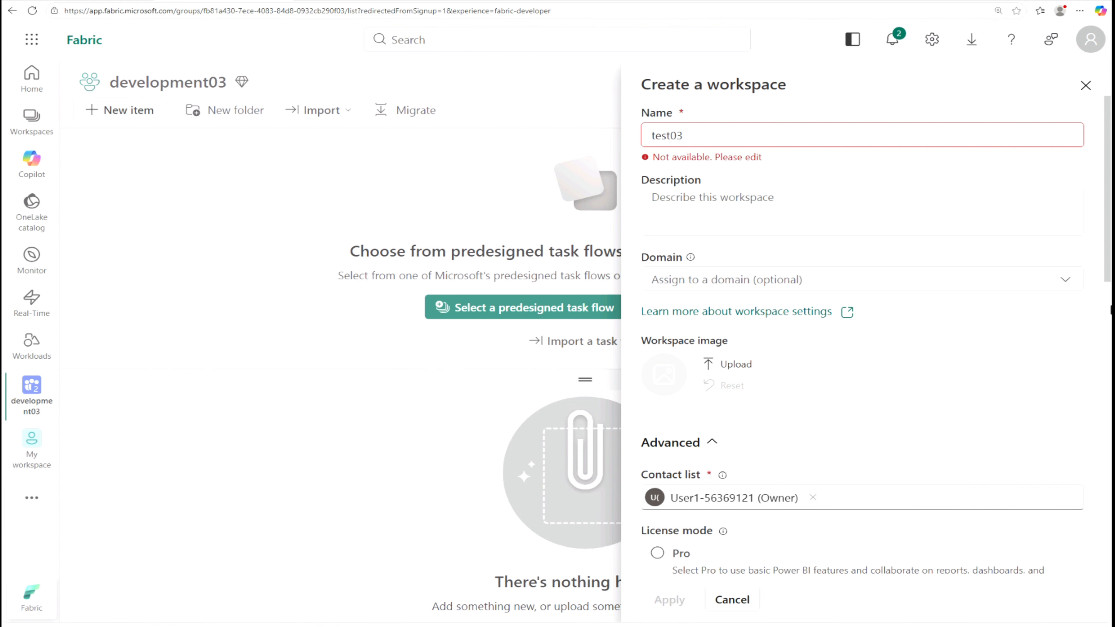
click(683, 135)
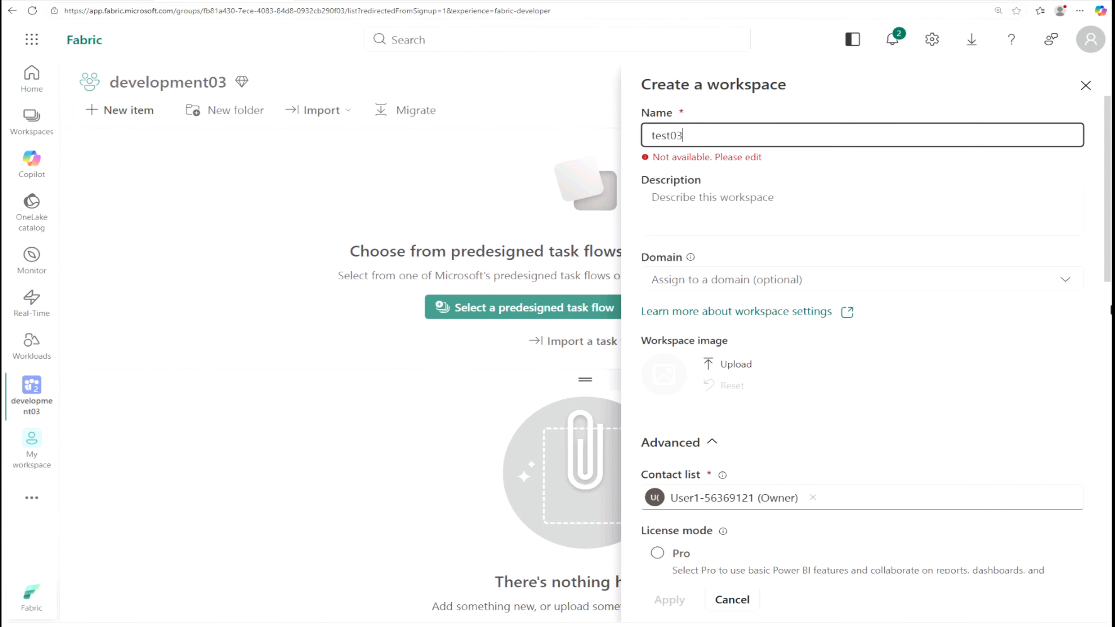
text(a)
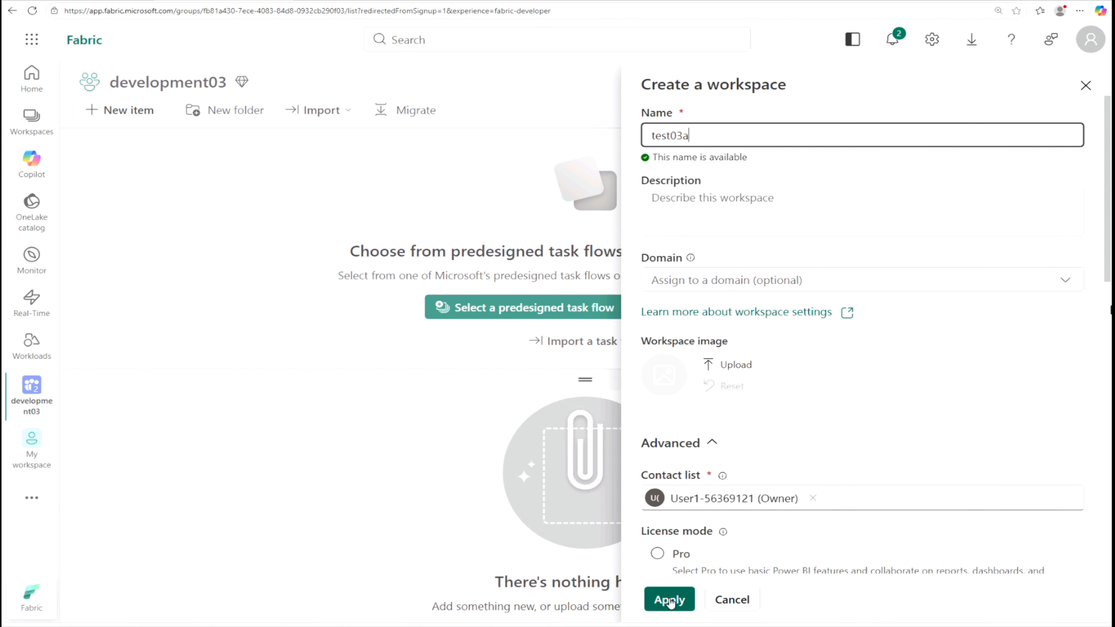
click(669, 600)
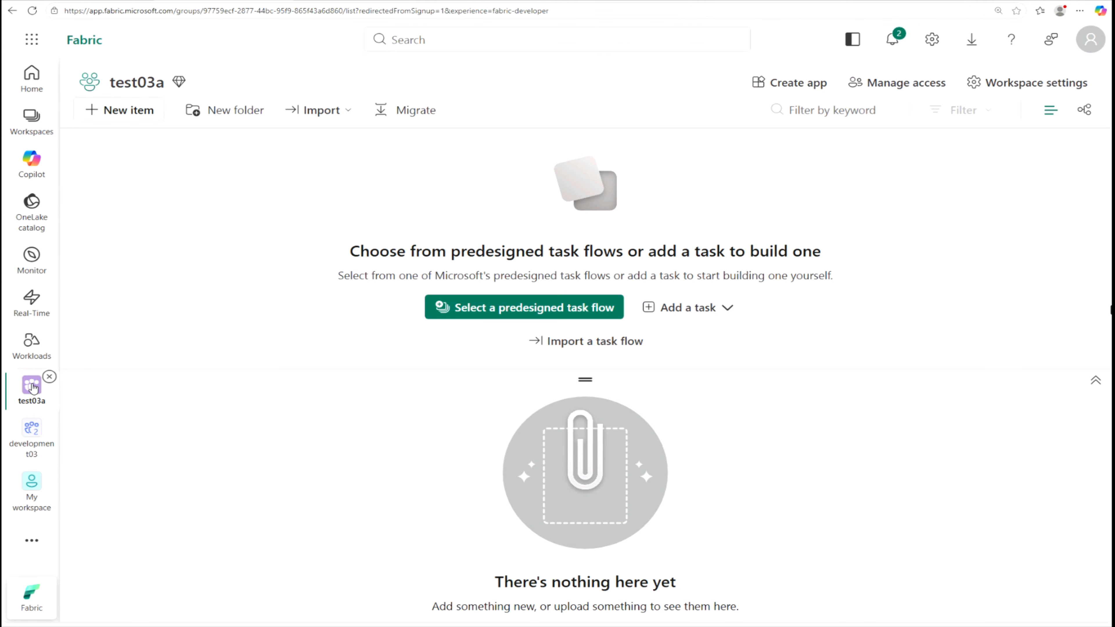
Create a third workspace named production03a, keeping the default advanced settings
click(27, 123)
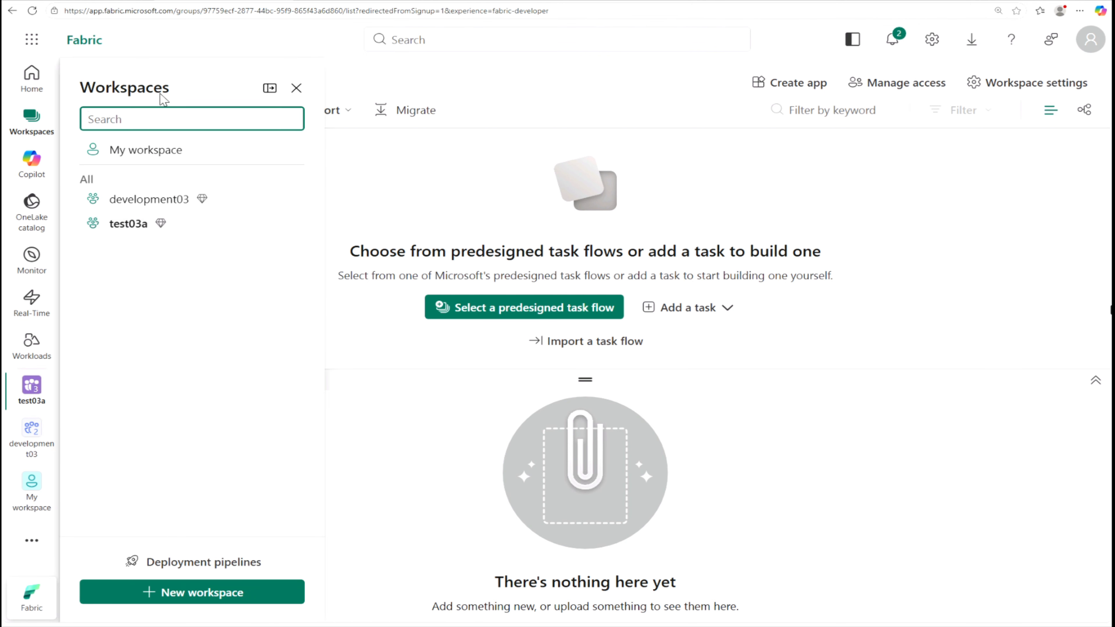
click(186, 593)
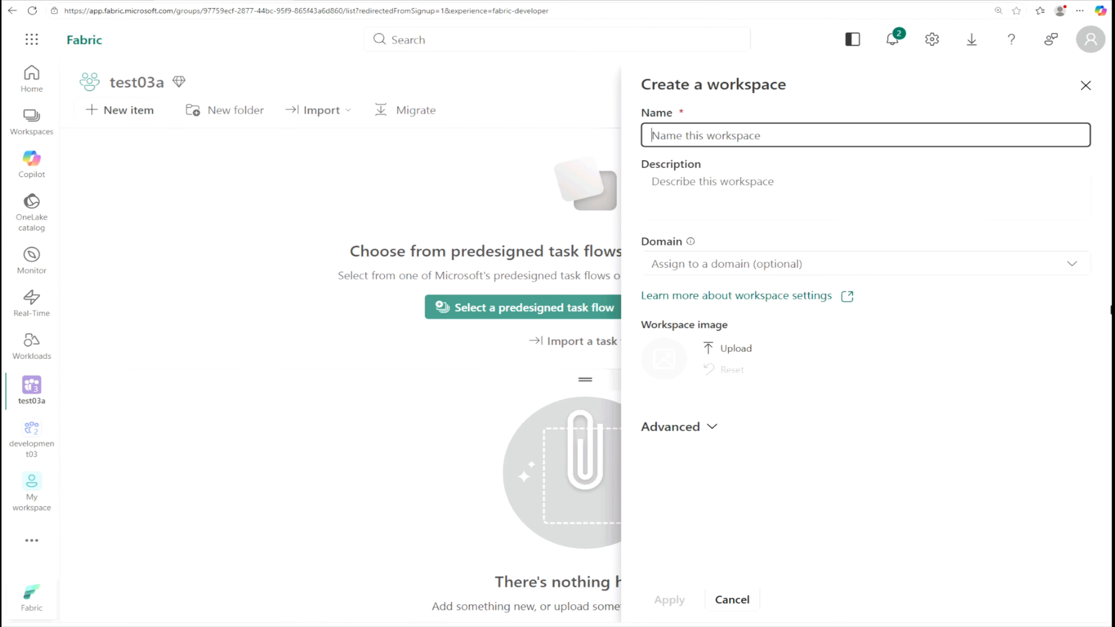
text(production)
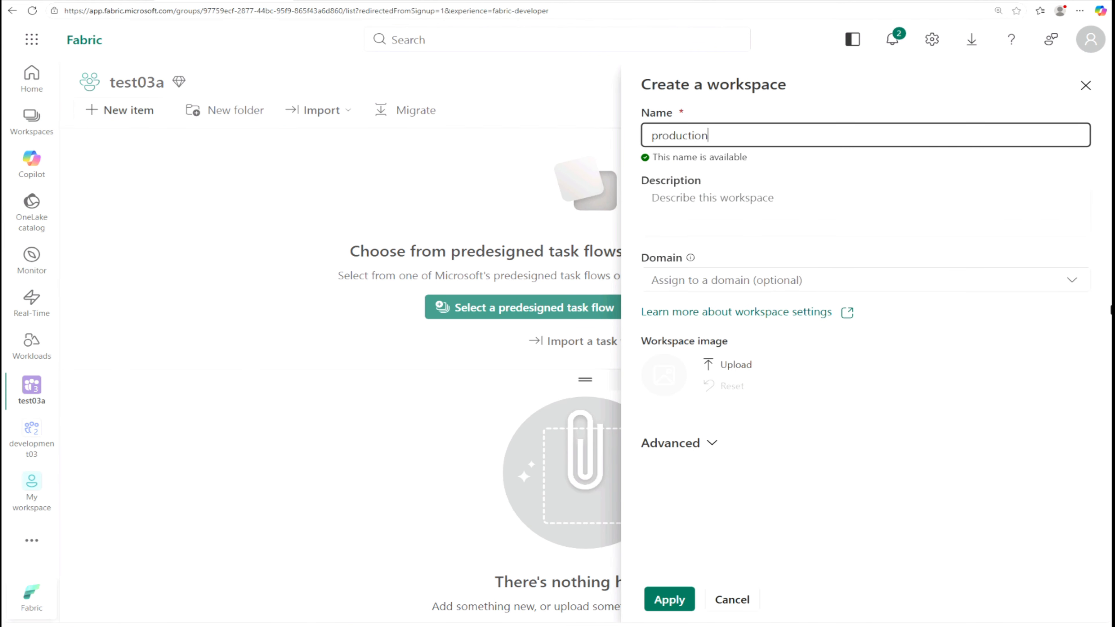
text(03a)
click(713, 445)
scroll(765, 472, down, 10)
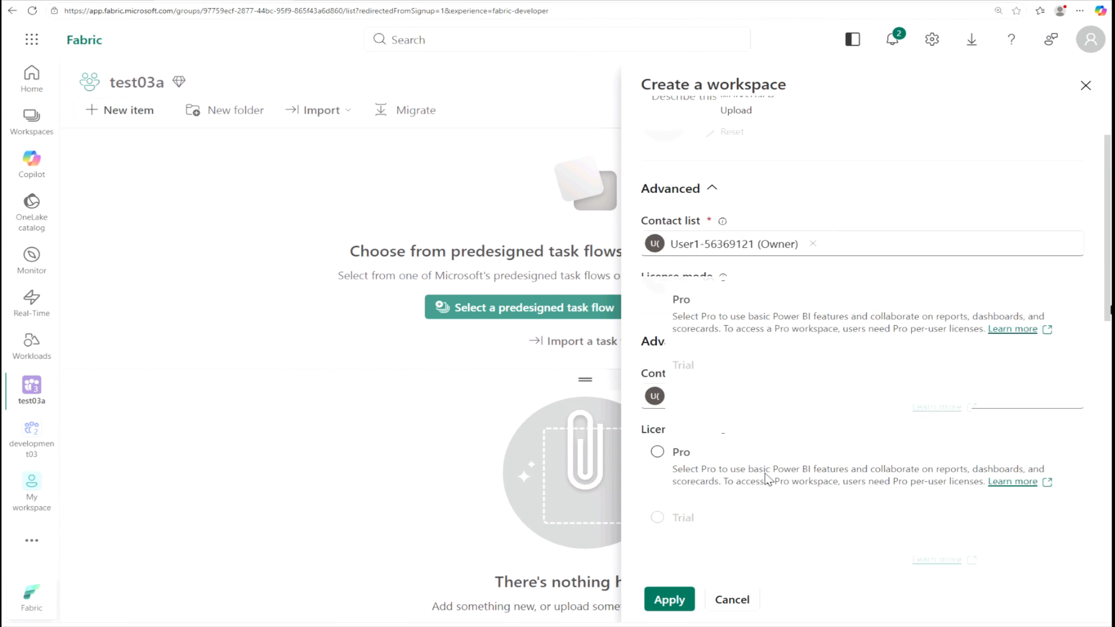
click(666, 600)
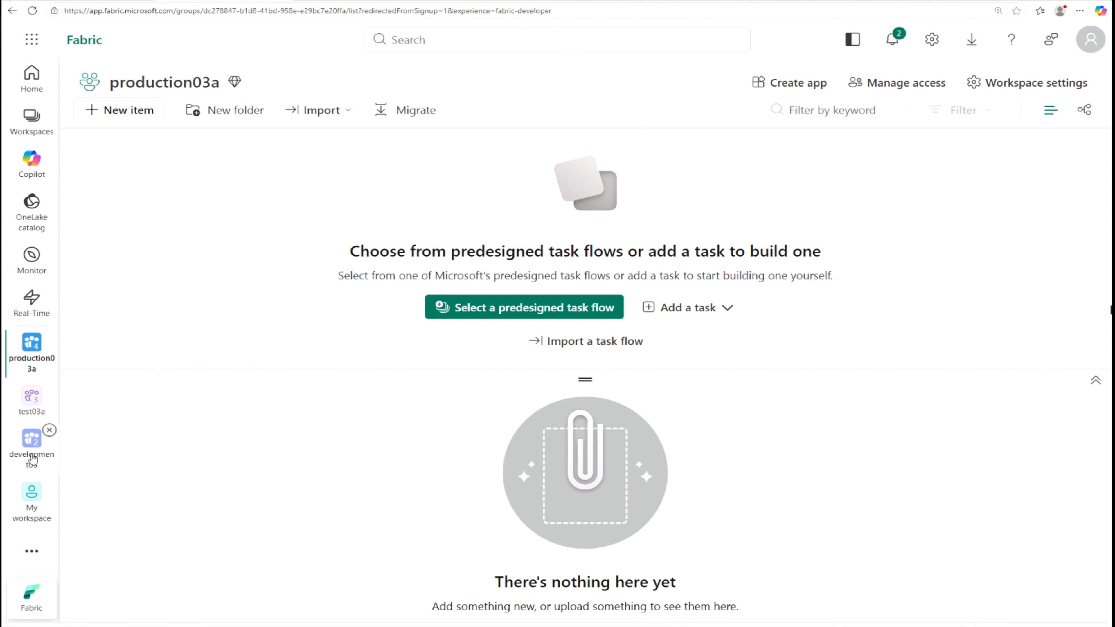
Open the production03a workspace, bring up its workspace settings and close them again
mouse_move(28, 444)
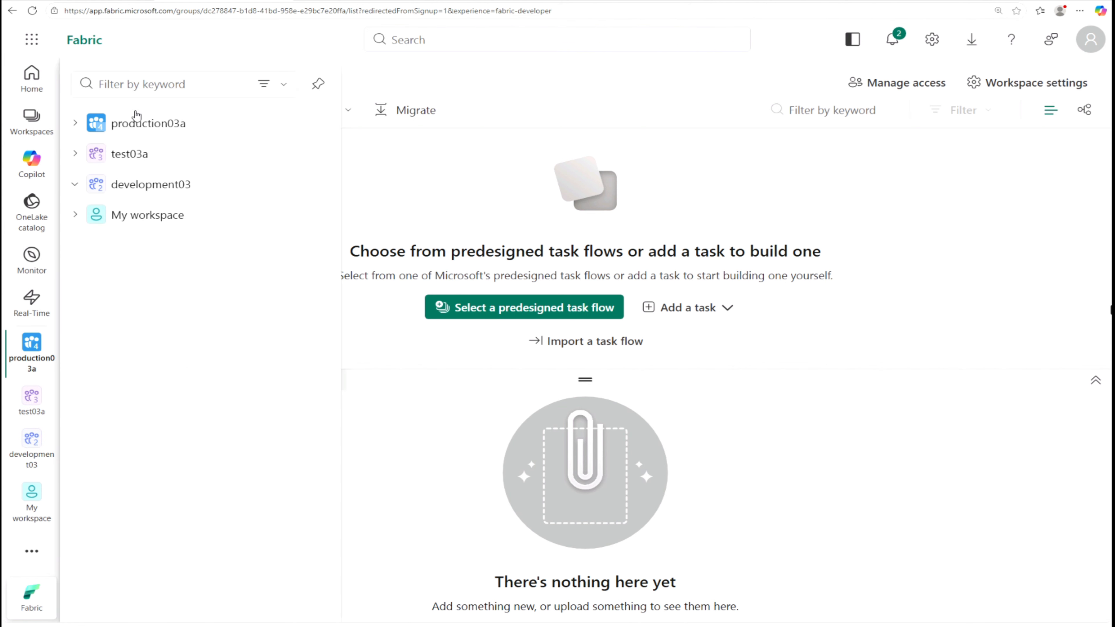
click(139, 126)
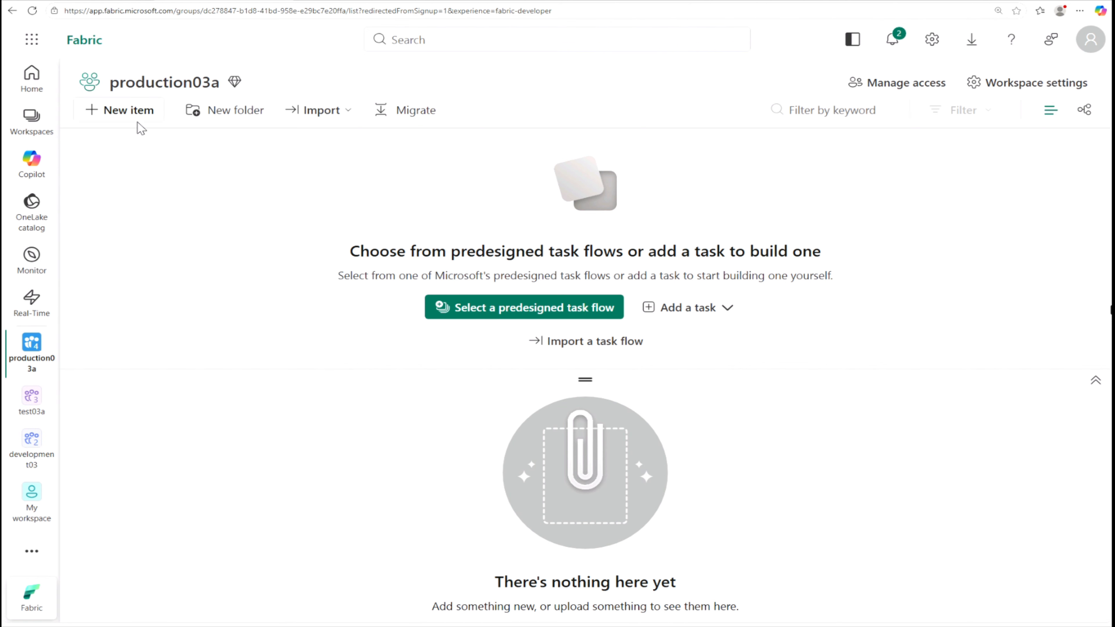
click(1037, 87)
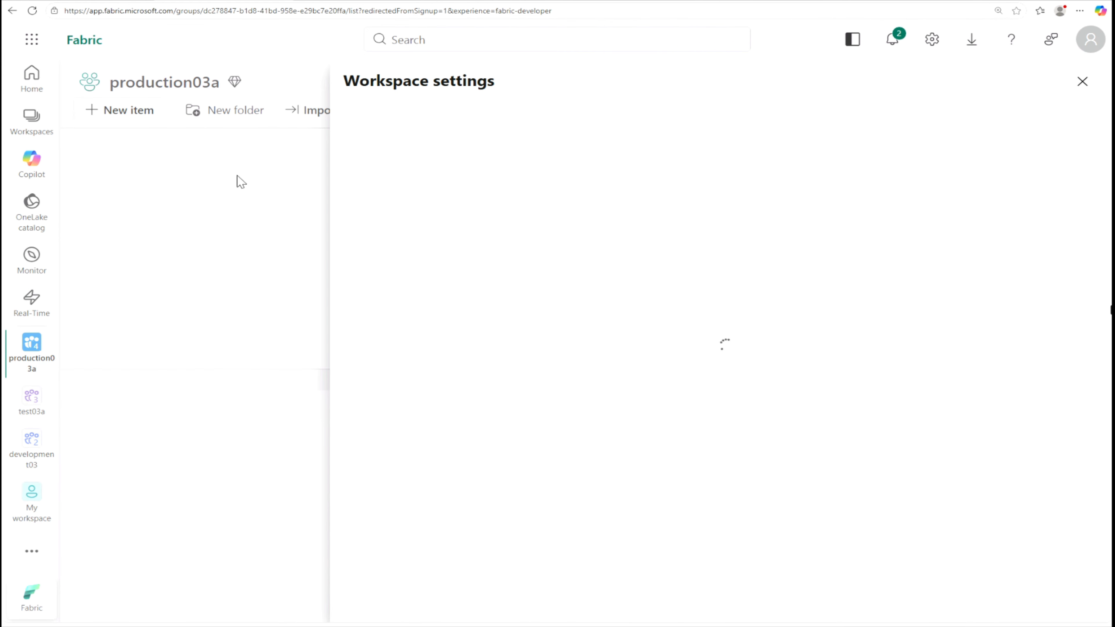
click(1082, 81)
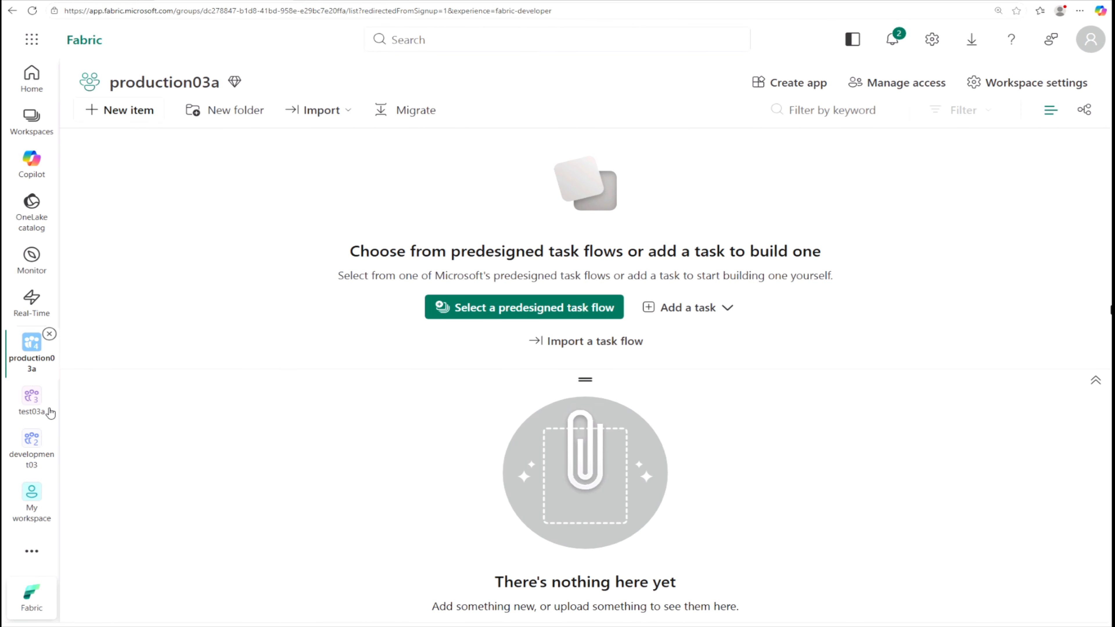
Rename the development03 workspace to development03a in its workspace settings and close the settings
mouse_move(32, 446)
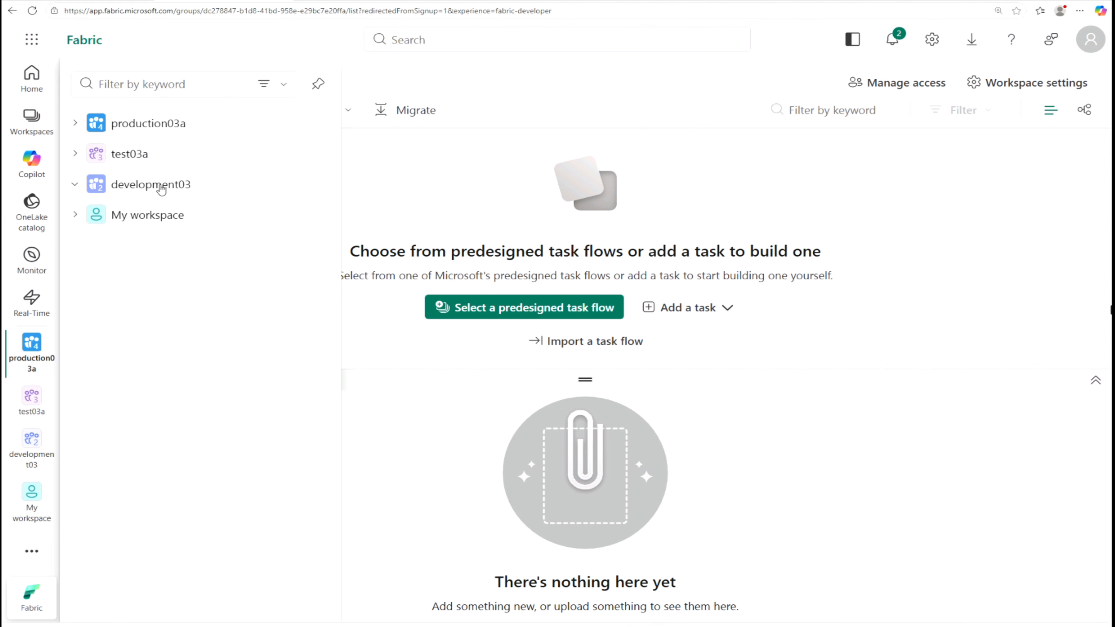
click(151, 184)
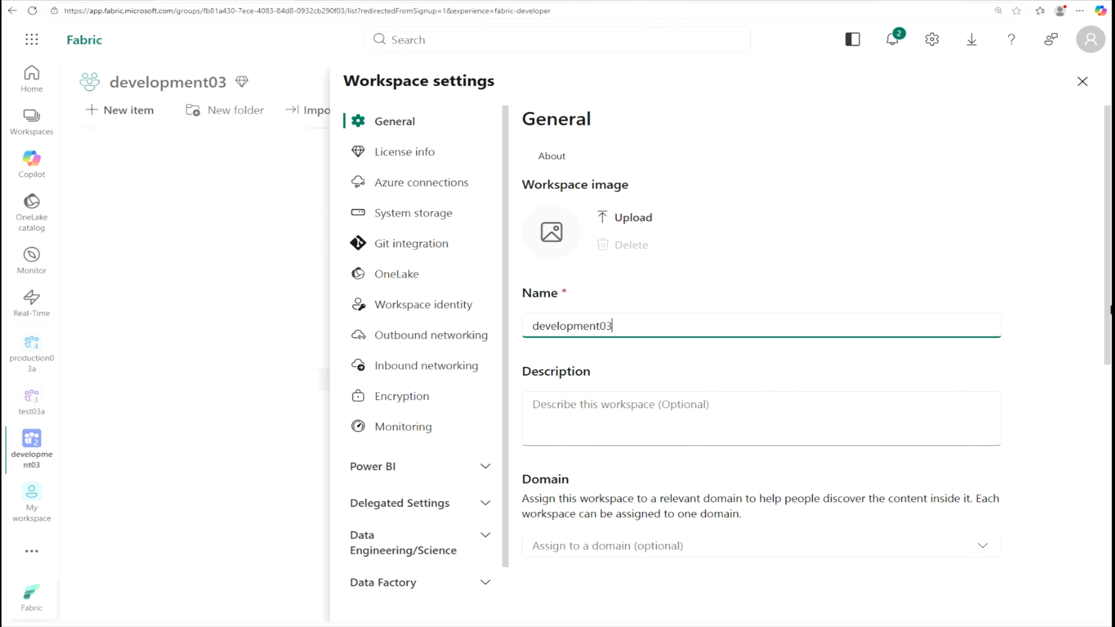
text(a)
scroll(1012, 336, down, 10)
scroll(942, 352, up, 10)
click(647, 363)
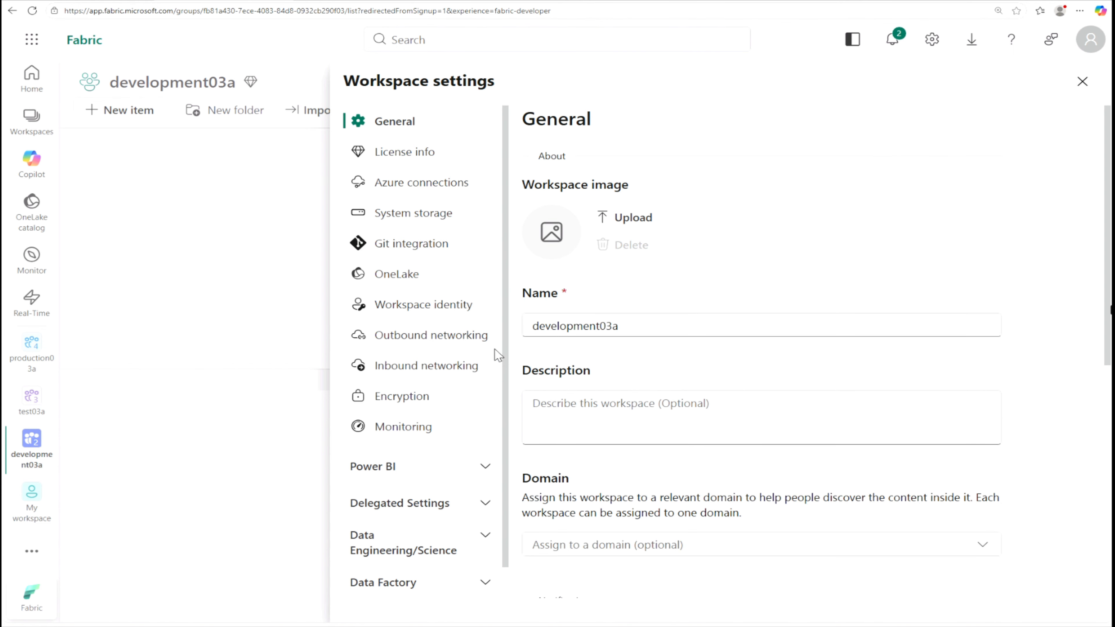
click(1083, 81)
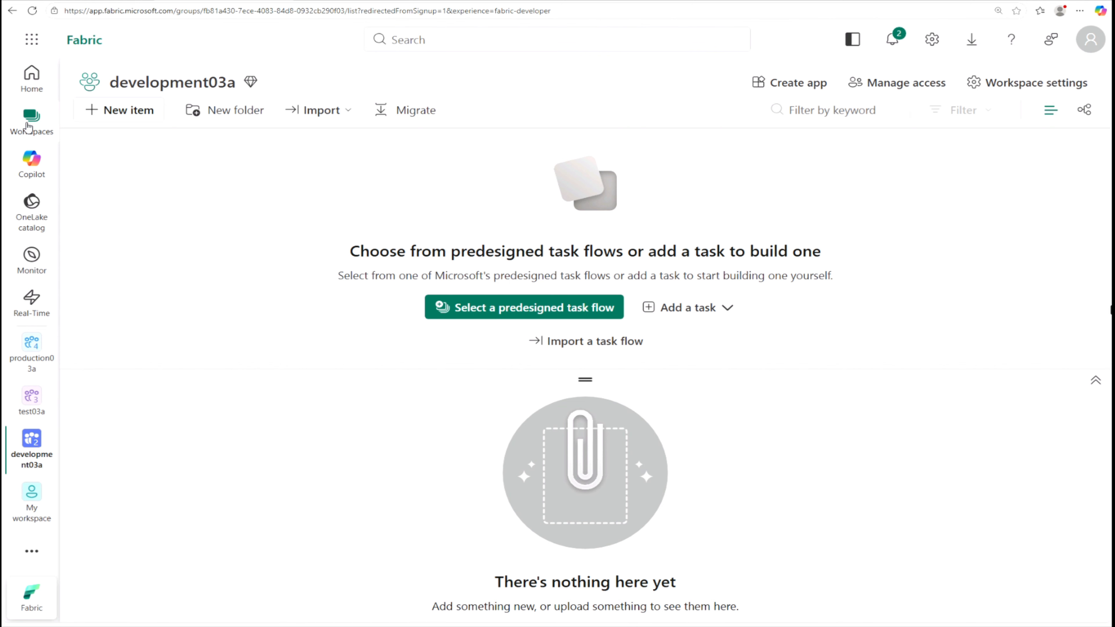
Add a new deployment pipeline named dfpl03a, leaving the description empty, and proceed to its stages
click(28, 127)
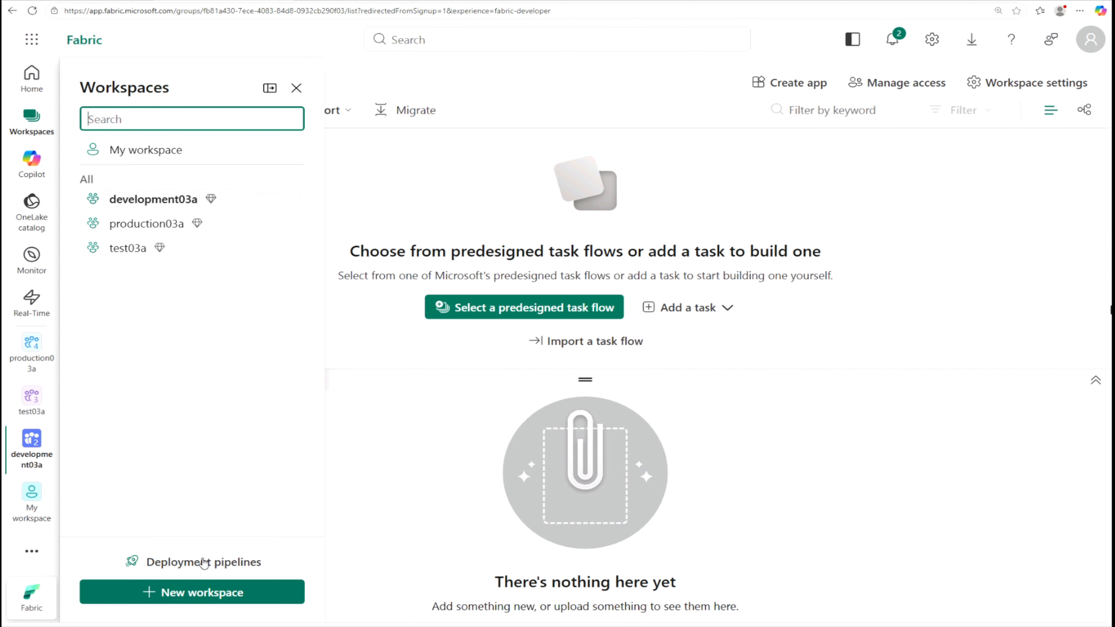
click(202, 564)
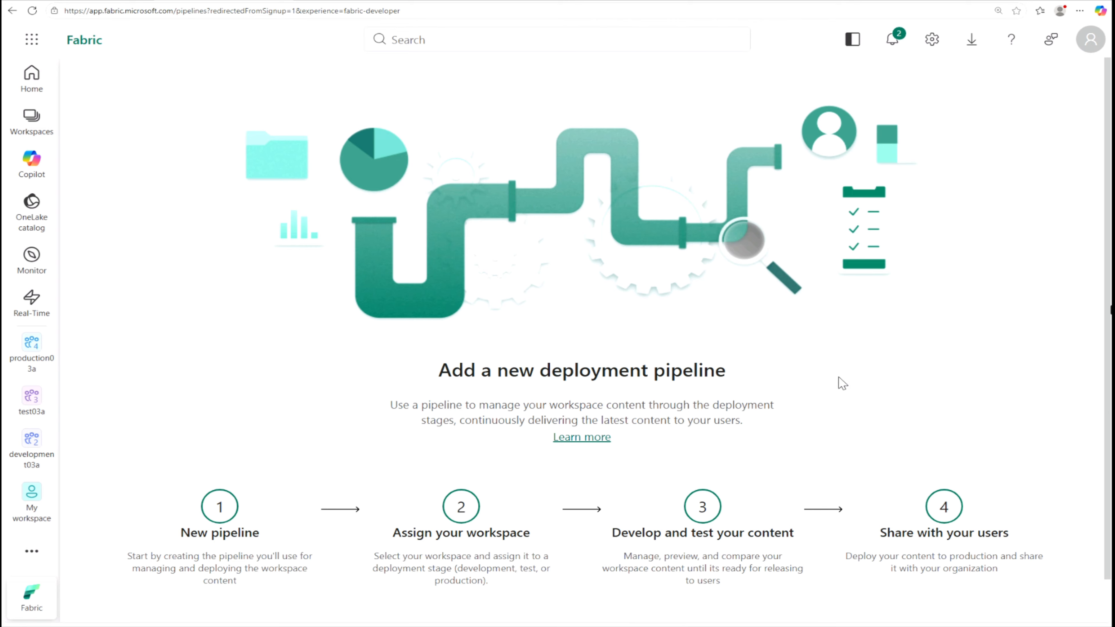
scroll(843, 382, down, 1)
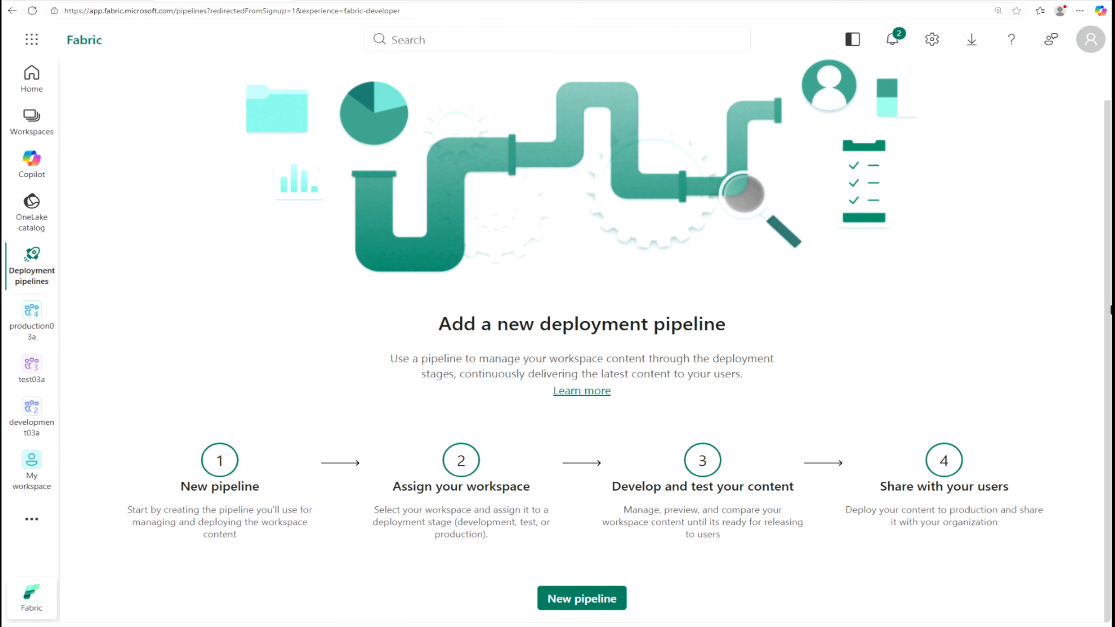
click(578, 601)
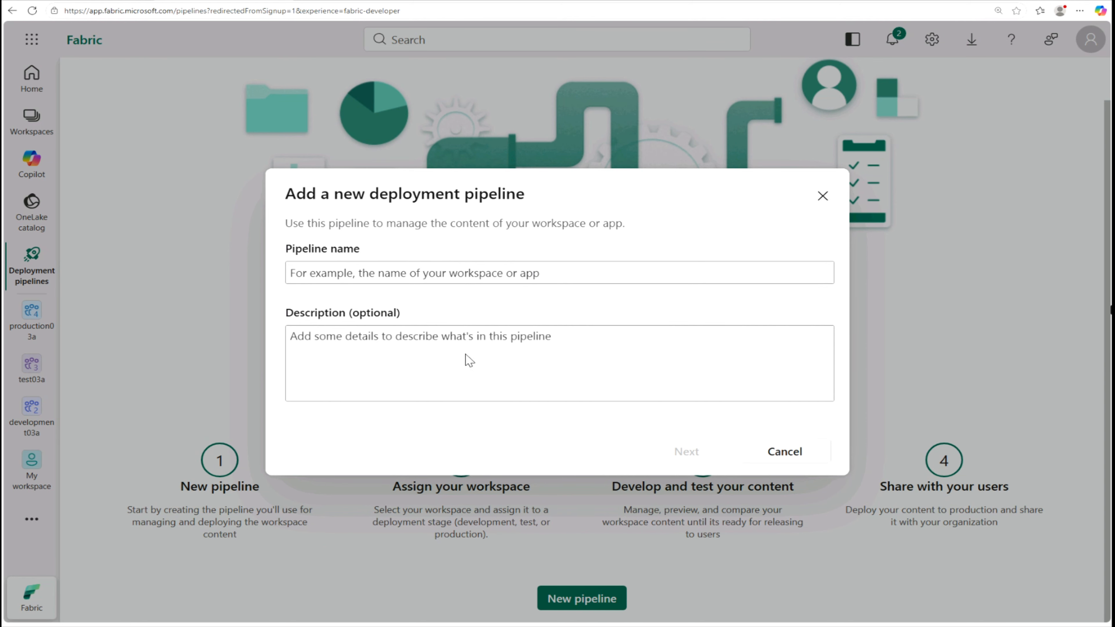
click(559, 273)
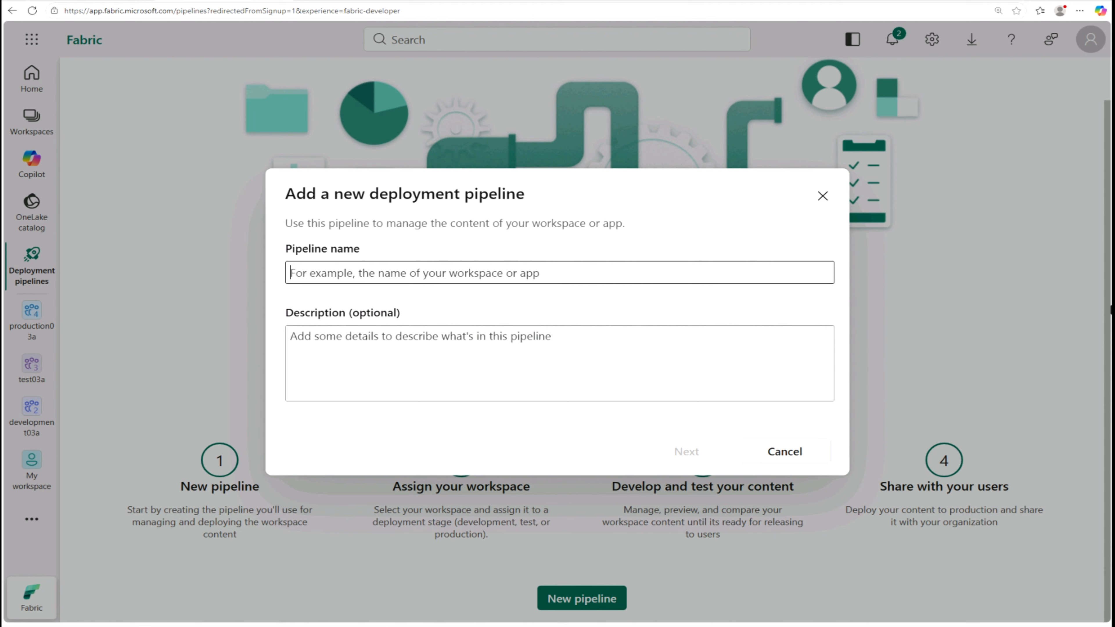
text(df)
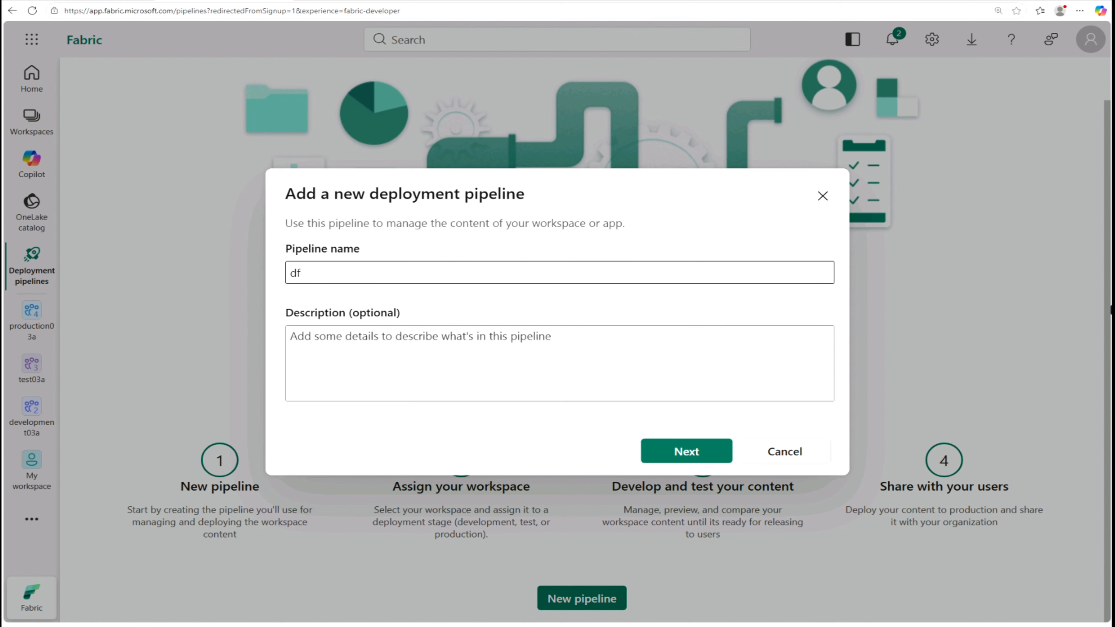
text(pl03a)
click(687, 456)
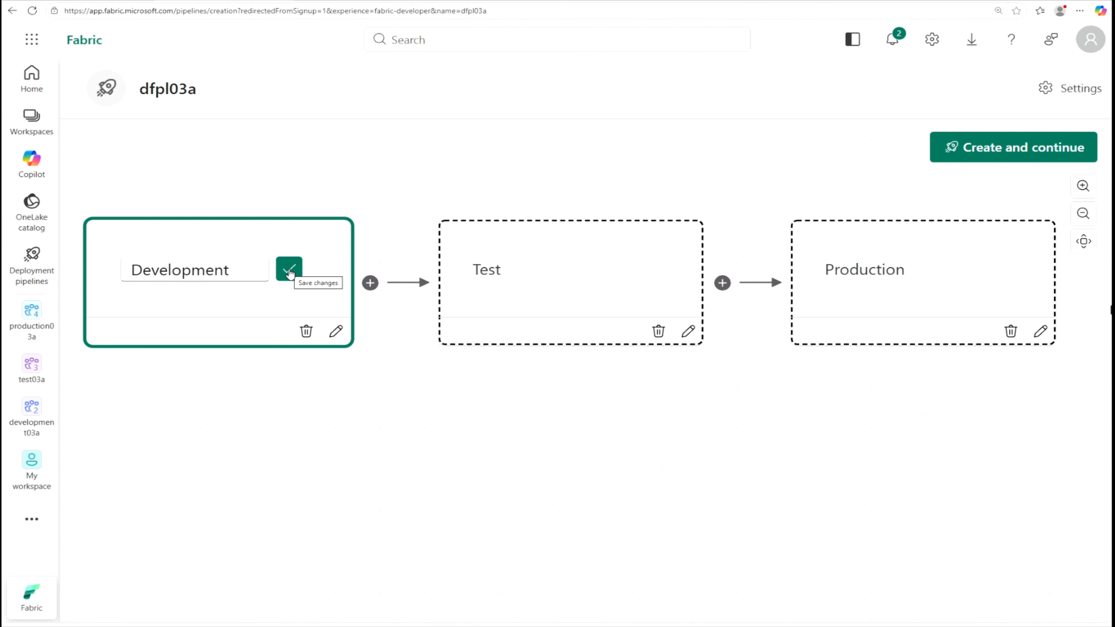
Save the default pipeline stage names Development, Test and Production
click(289, 270)
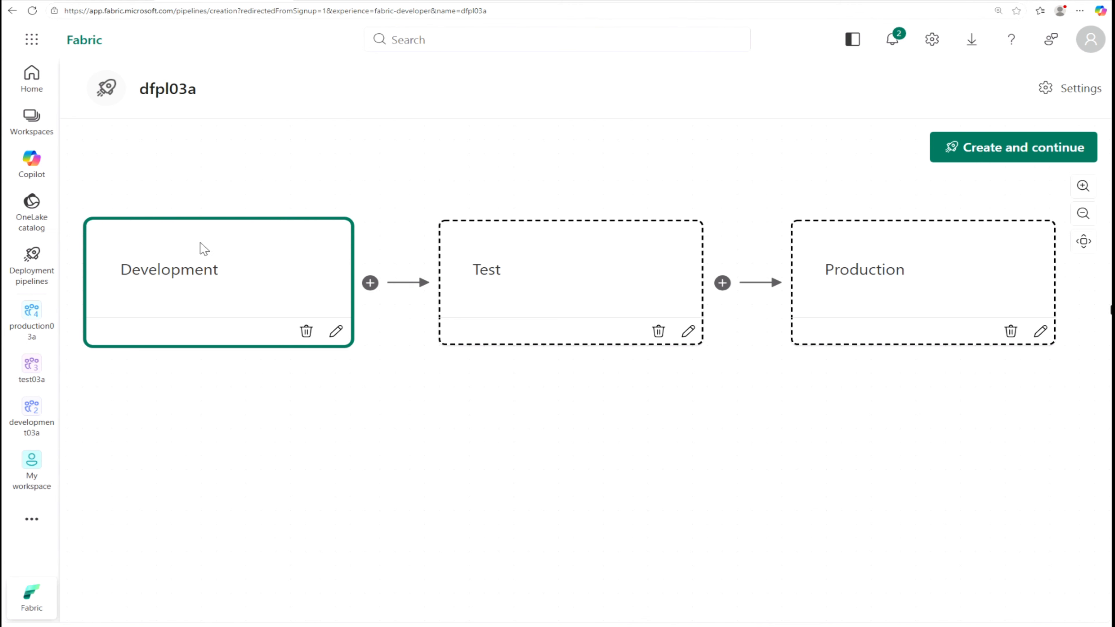
click(533, 270)
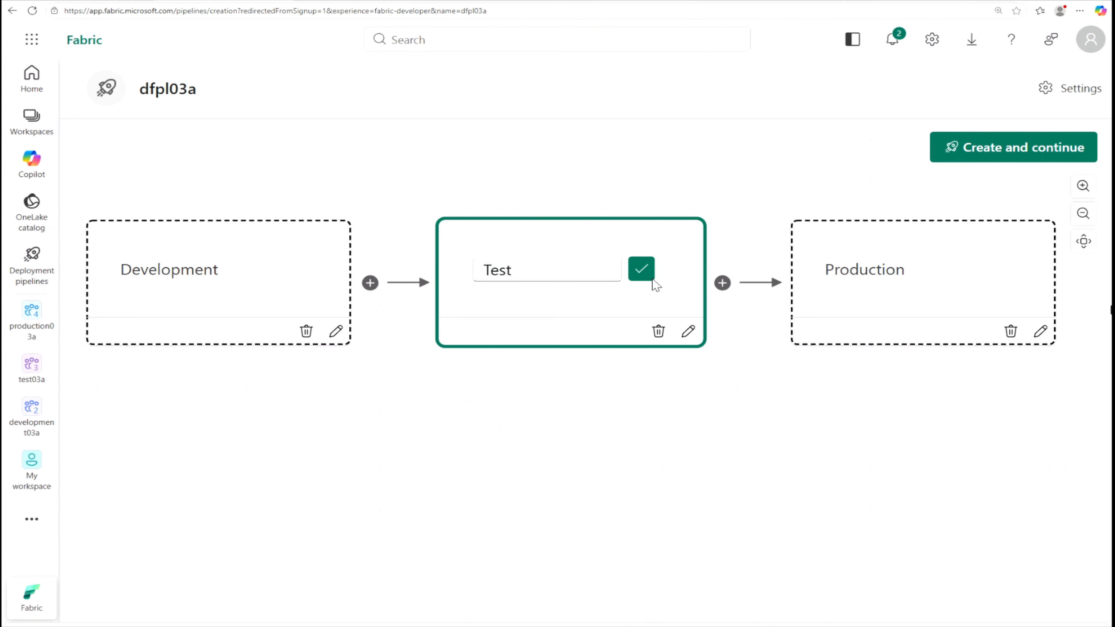
click(641, 272)
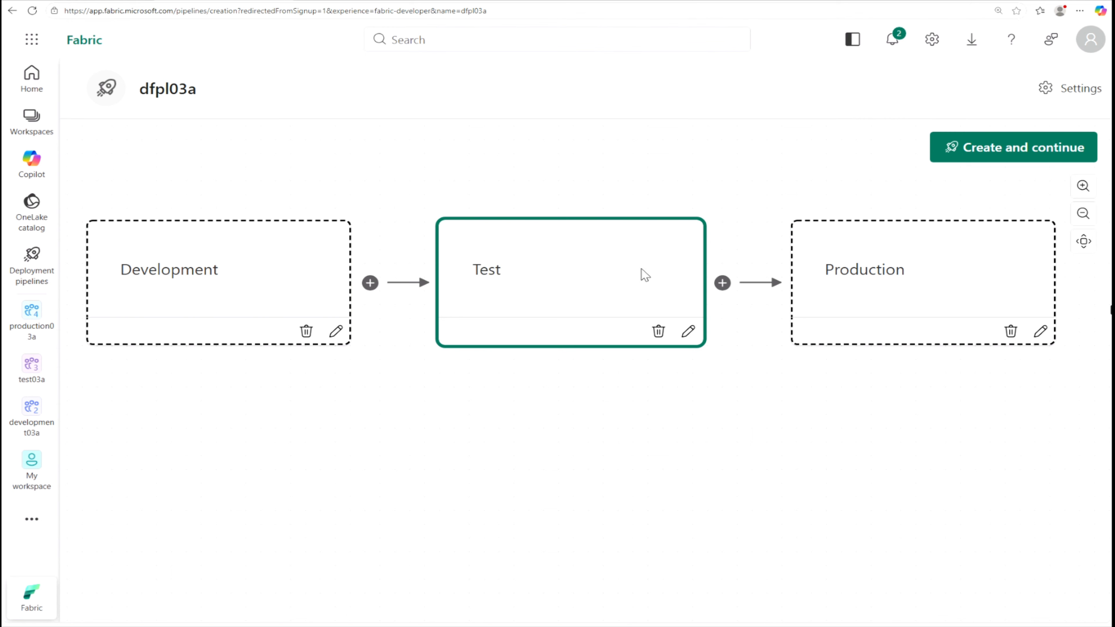
click(923, 277)
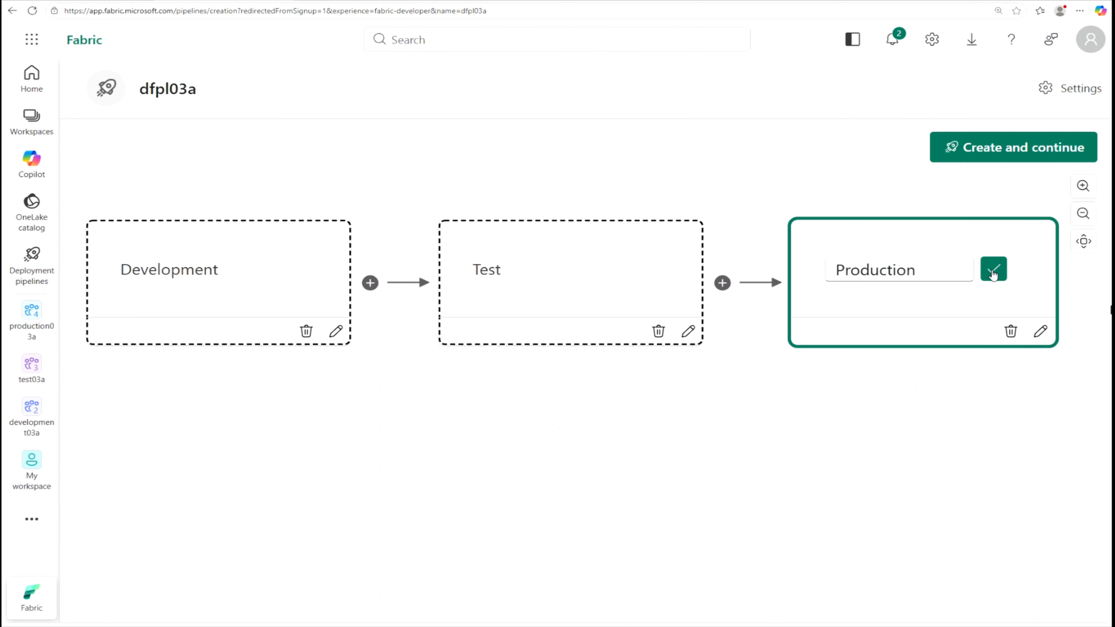
click(993, 273)
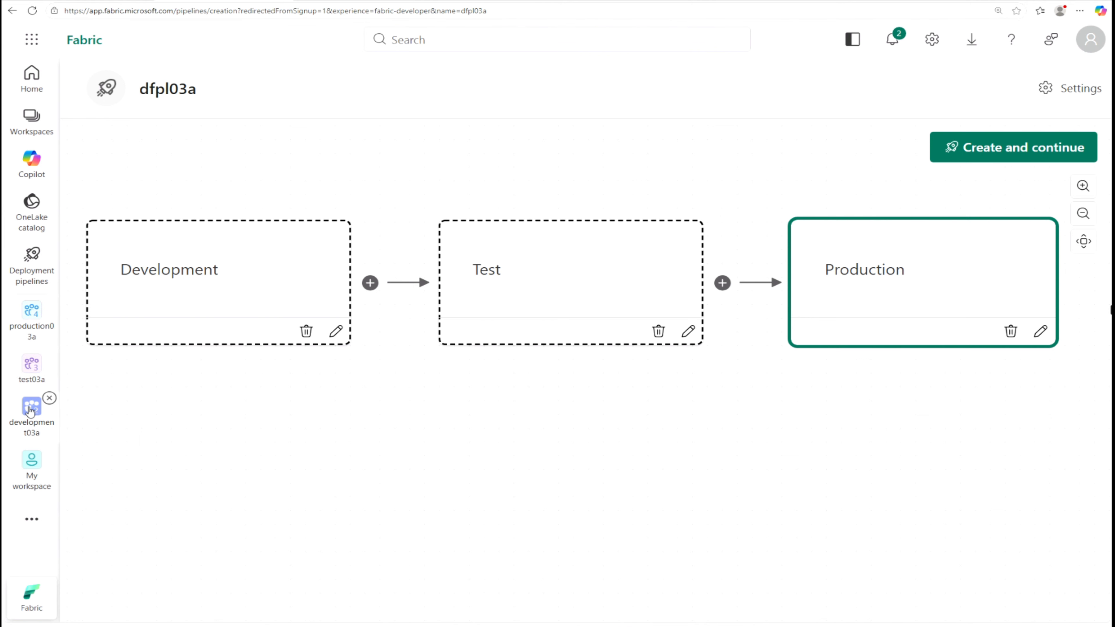
click(30, 410)
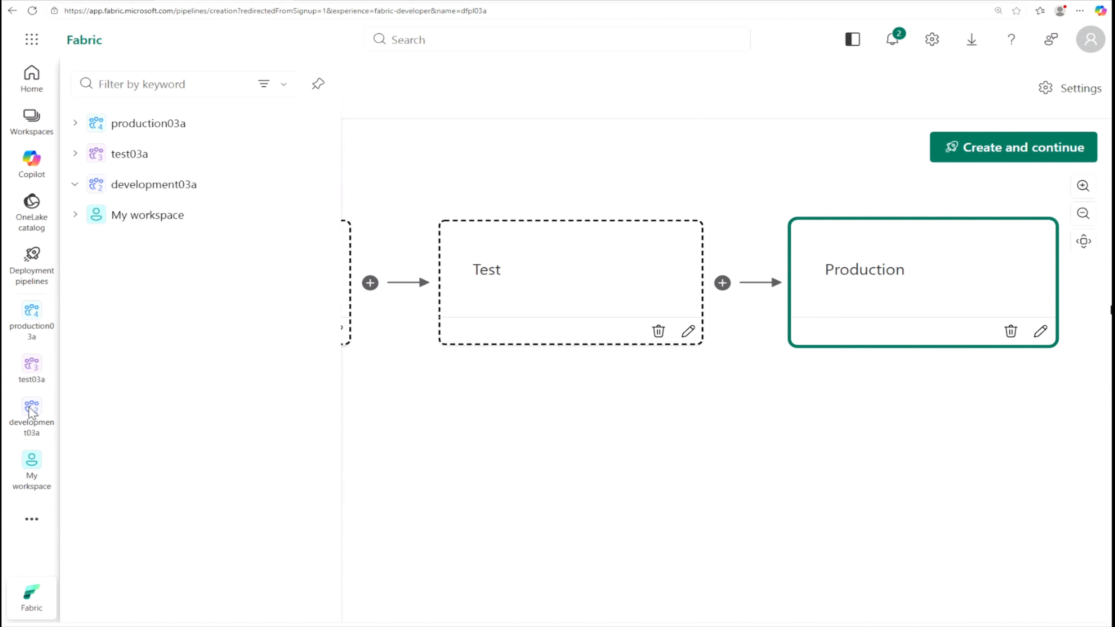
click(167, 189)
click(680, 358)
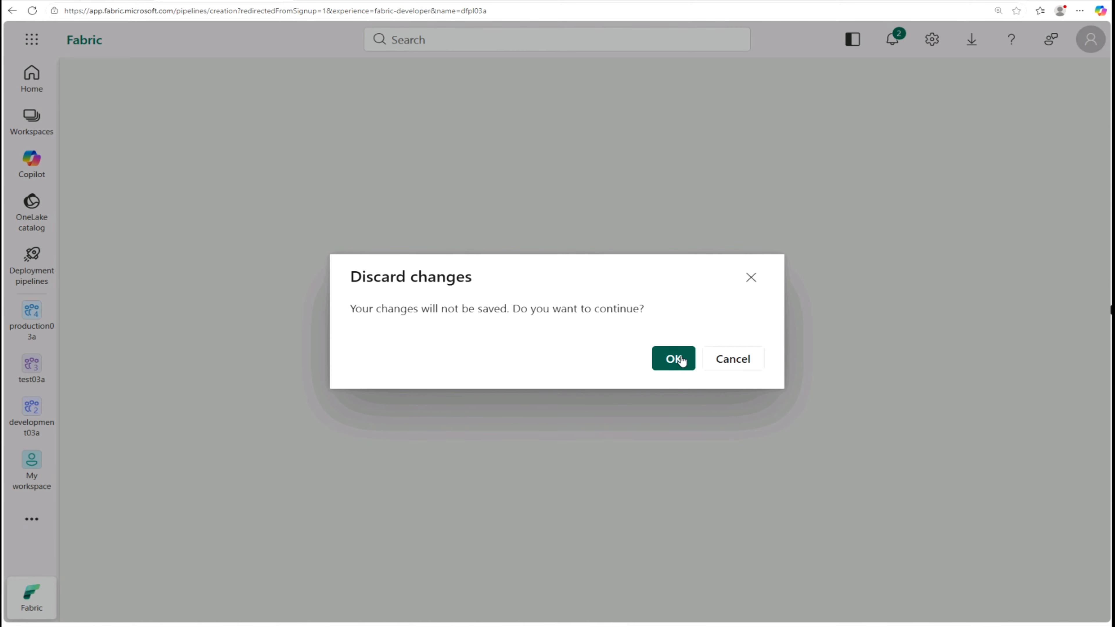
click(751, 276)
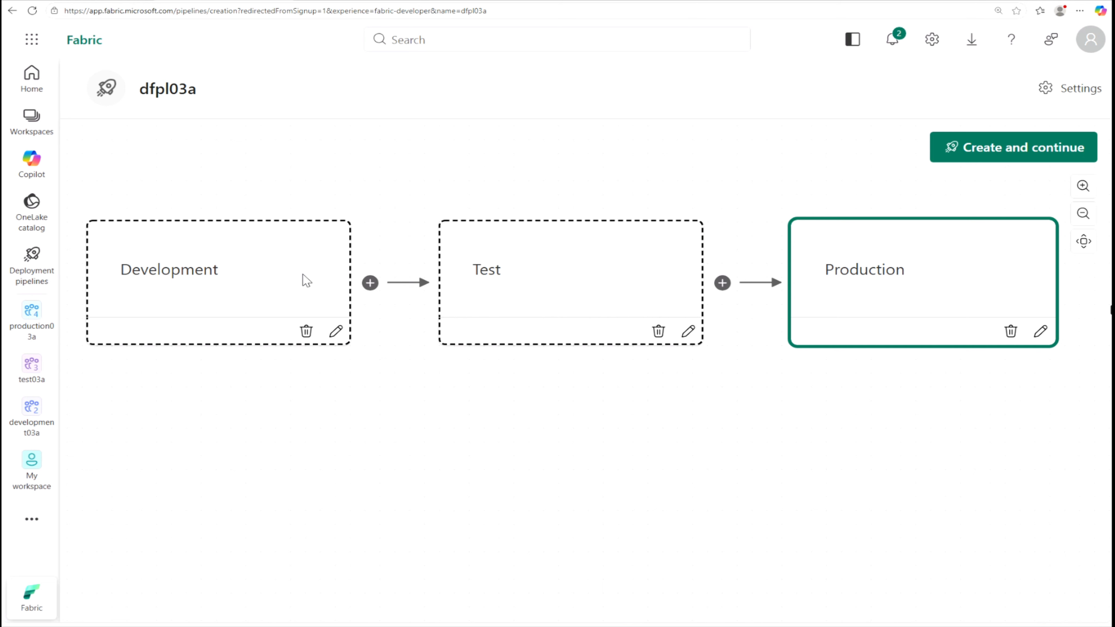
Save the Development stage name once more and create the dfpl03a pipeline with its three stages
click(306, 280)
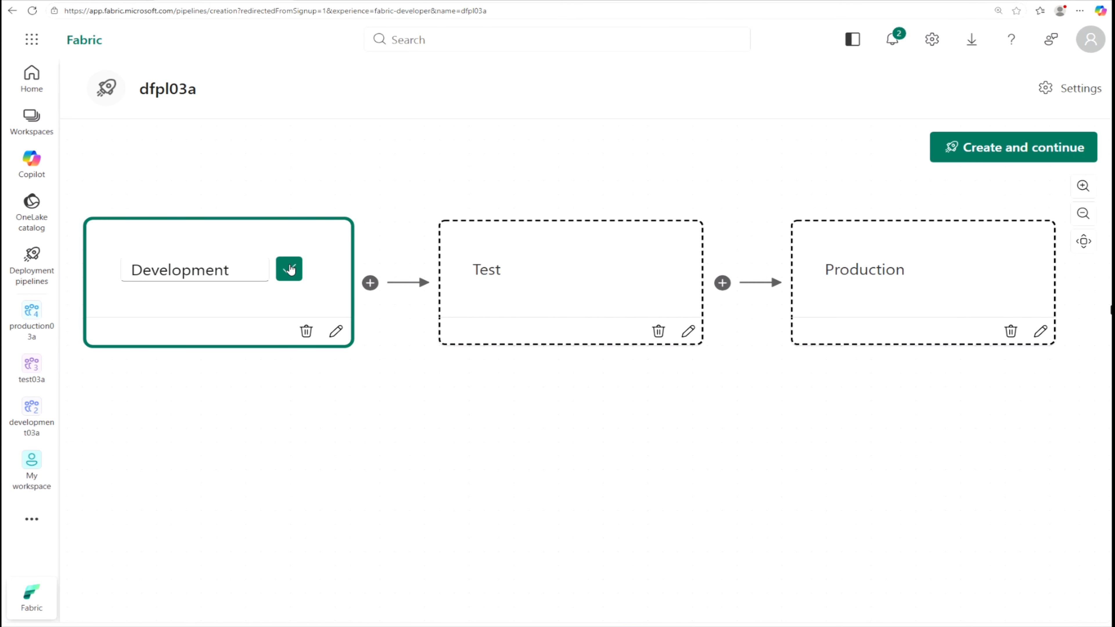
click(289, 270)
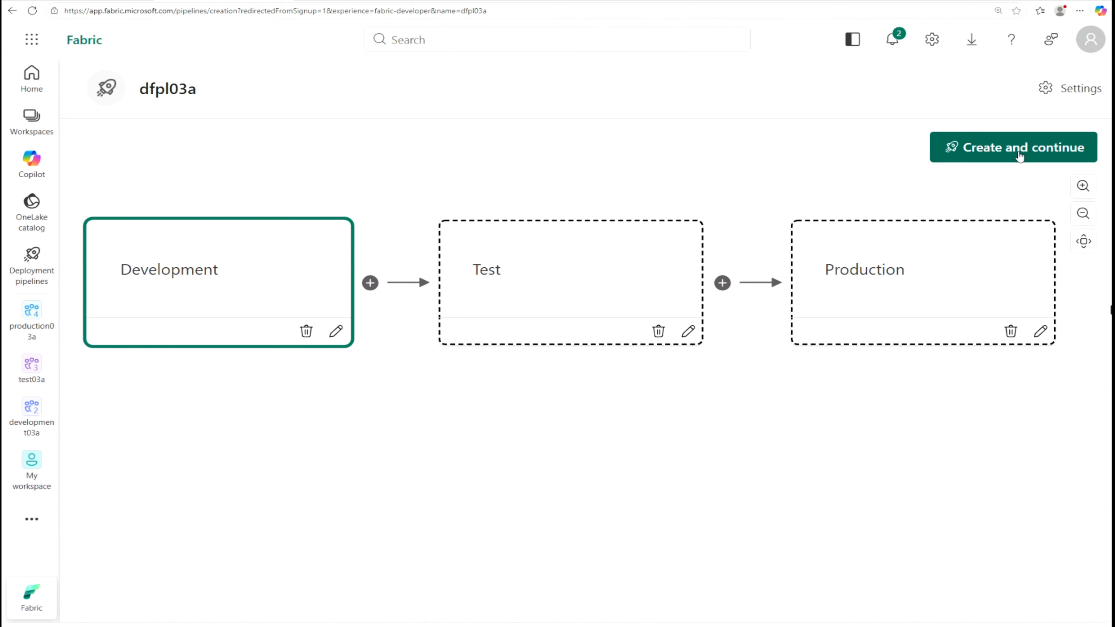
click(1020, 154)
Create a lakehouse named lablakehouse in the development03a workspace, leaving lakehouse schemas off
click(163, 185)
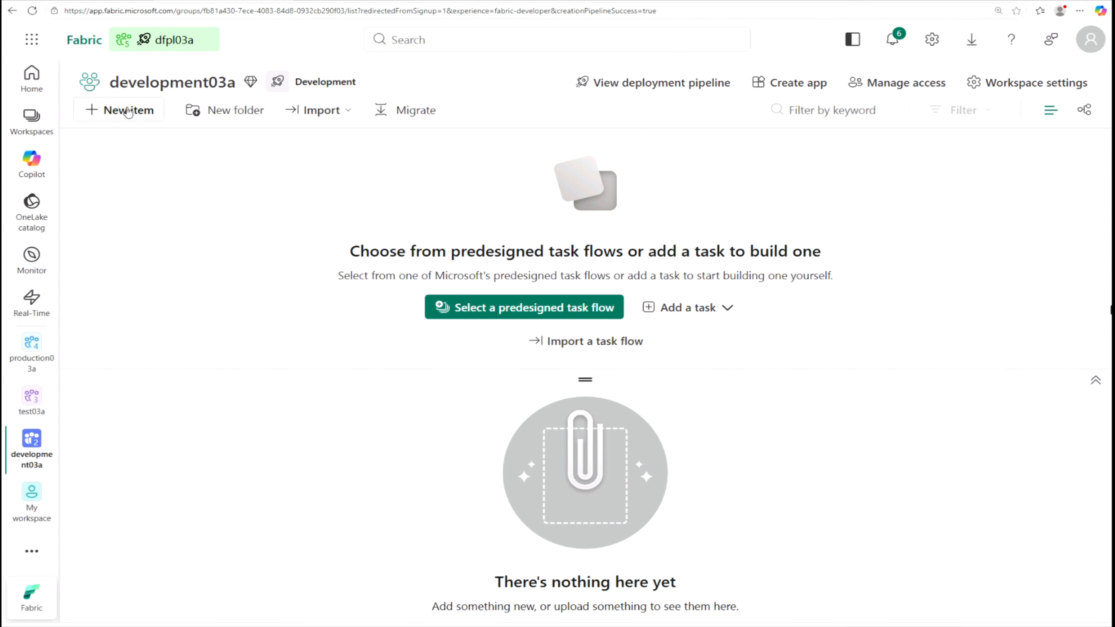
click(128, 110)
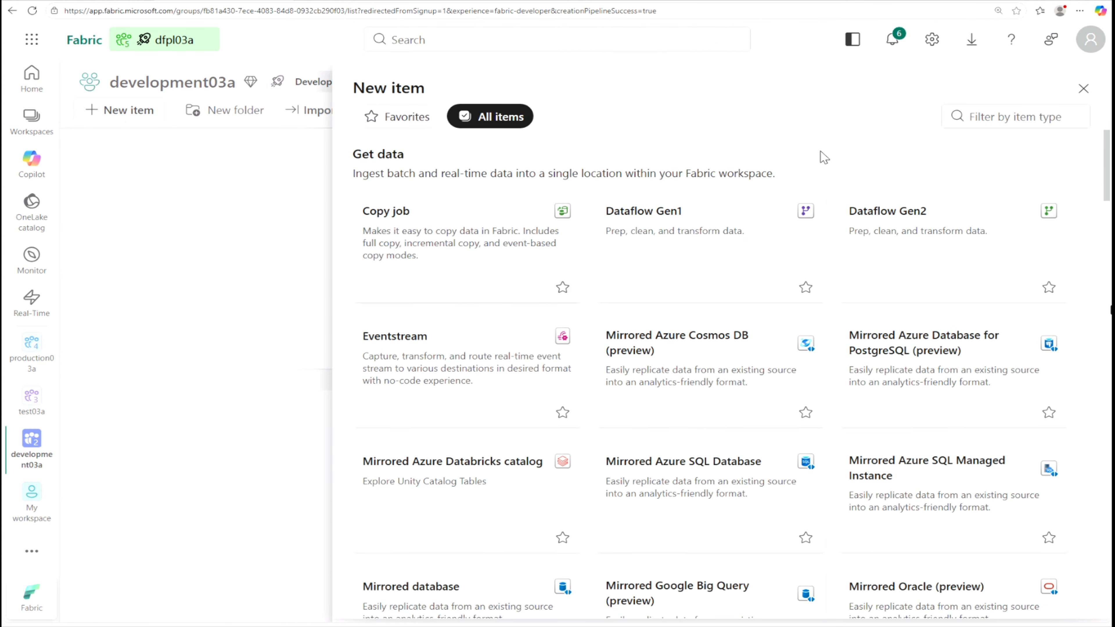
click(990, 128)
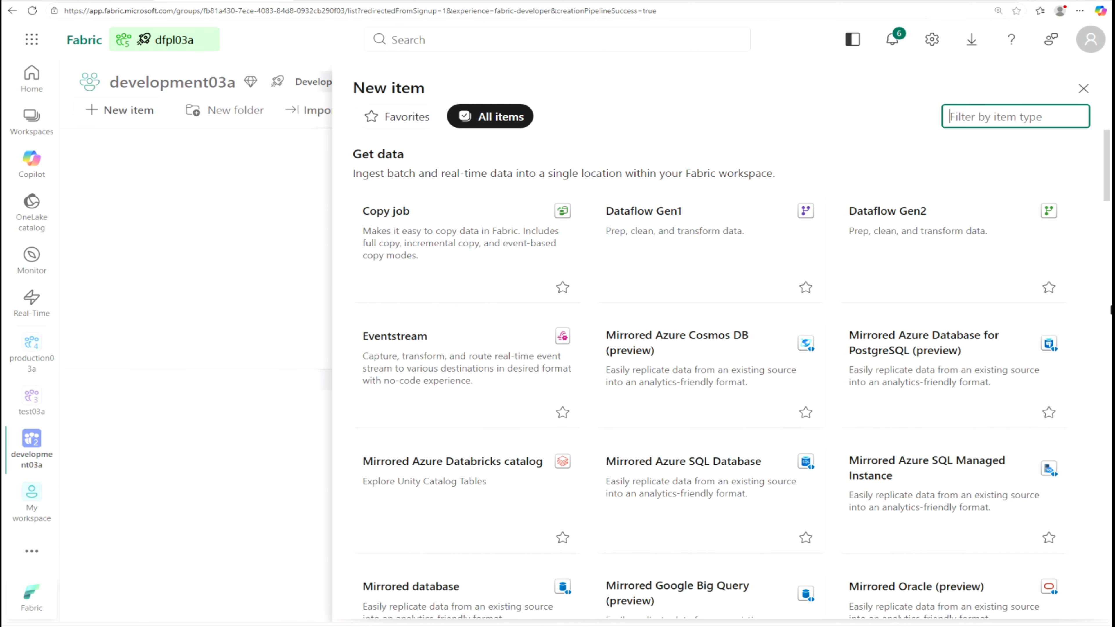
text(lake)
click(468, 394)
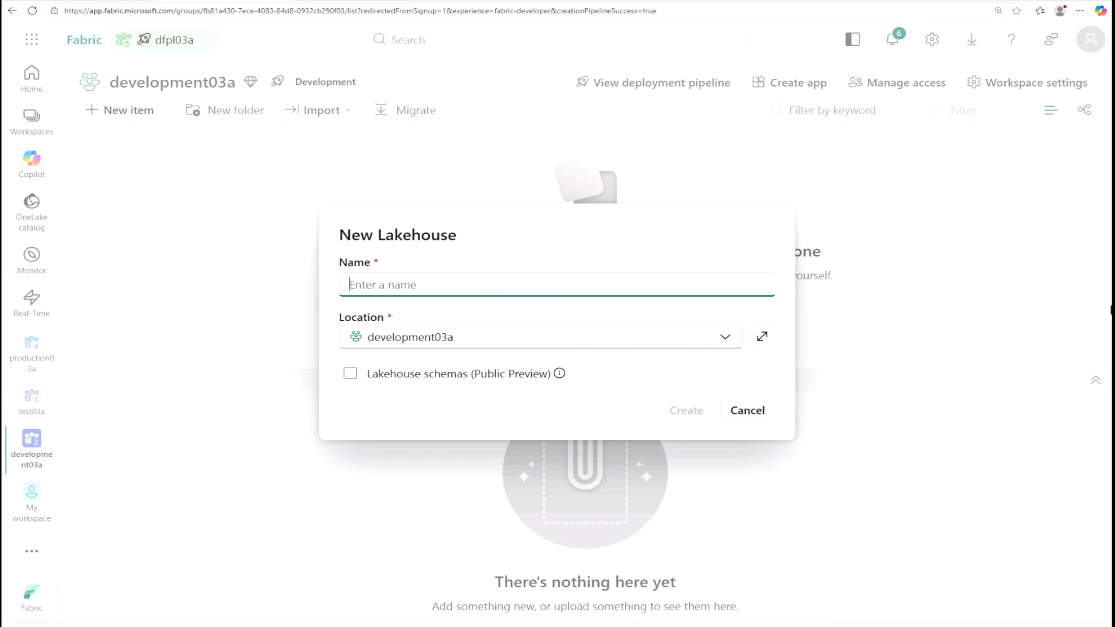
text(lablakehouse)
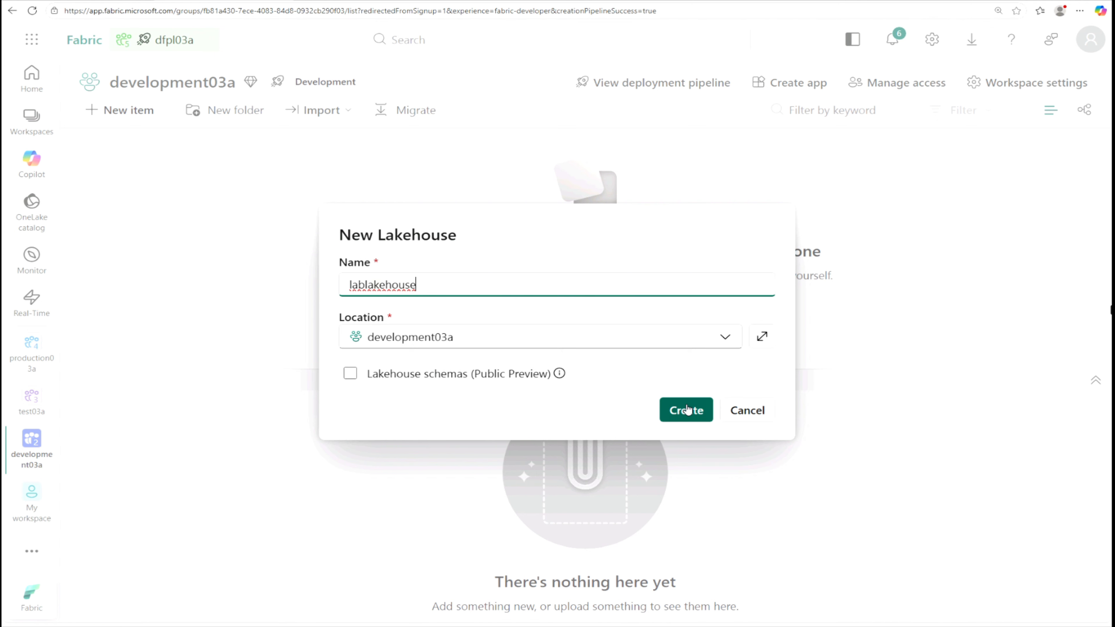
click(687, 410)
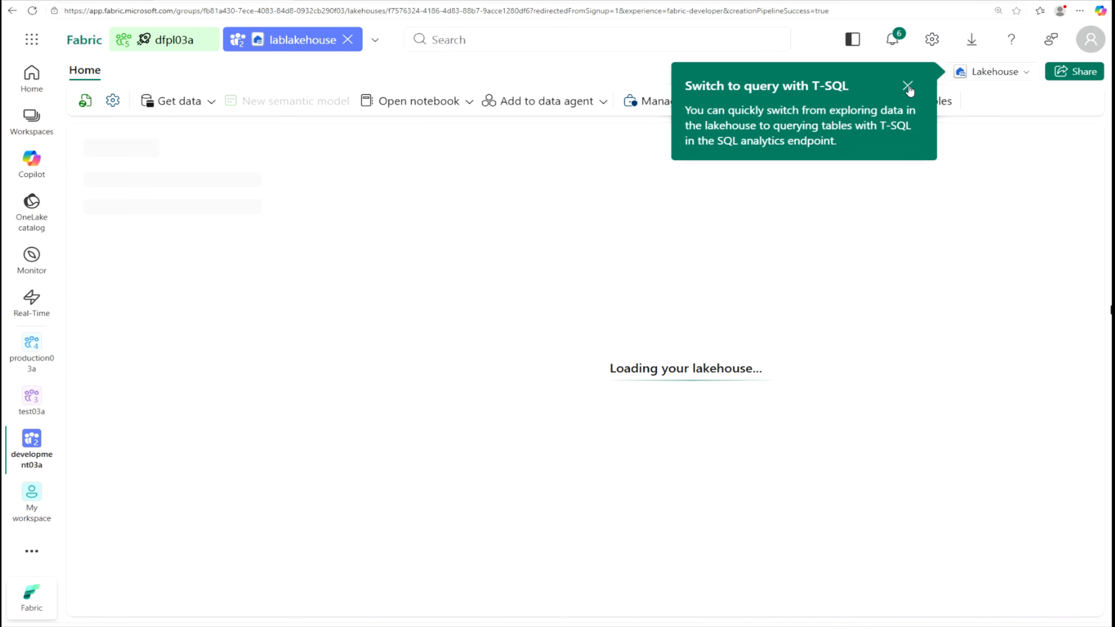
Dismiss the T-SQL tip and import the NYCTaxi sample dataset into lablakehouse
click(908, 85)
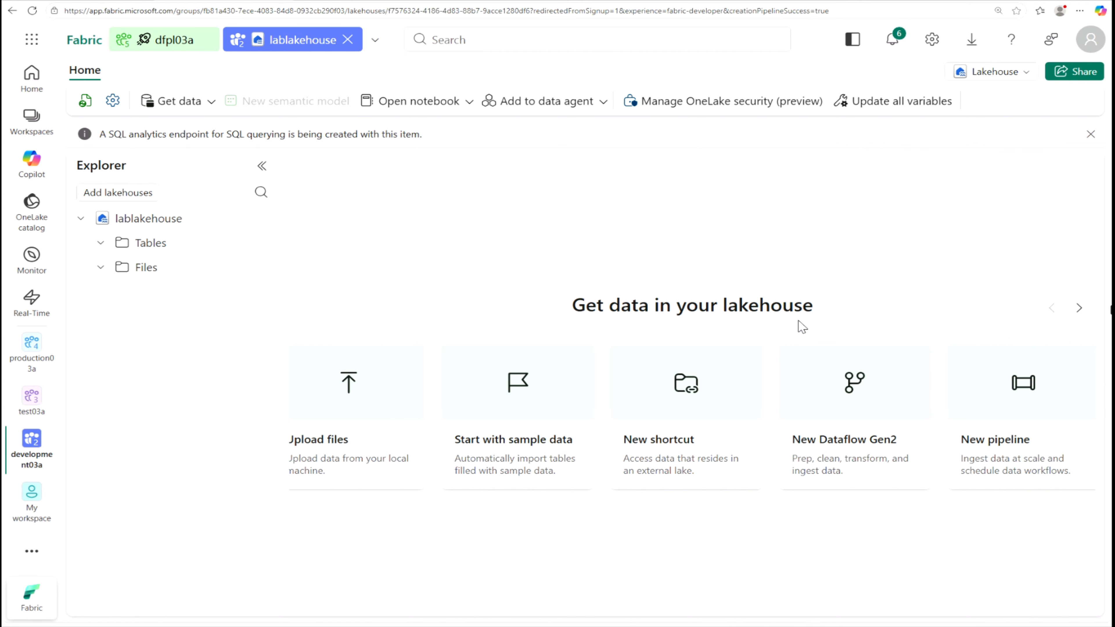
click(524, 446)
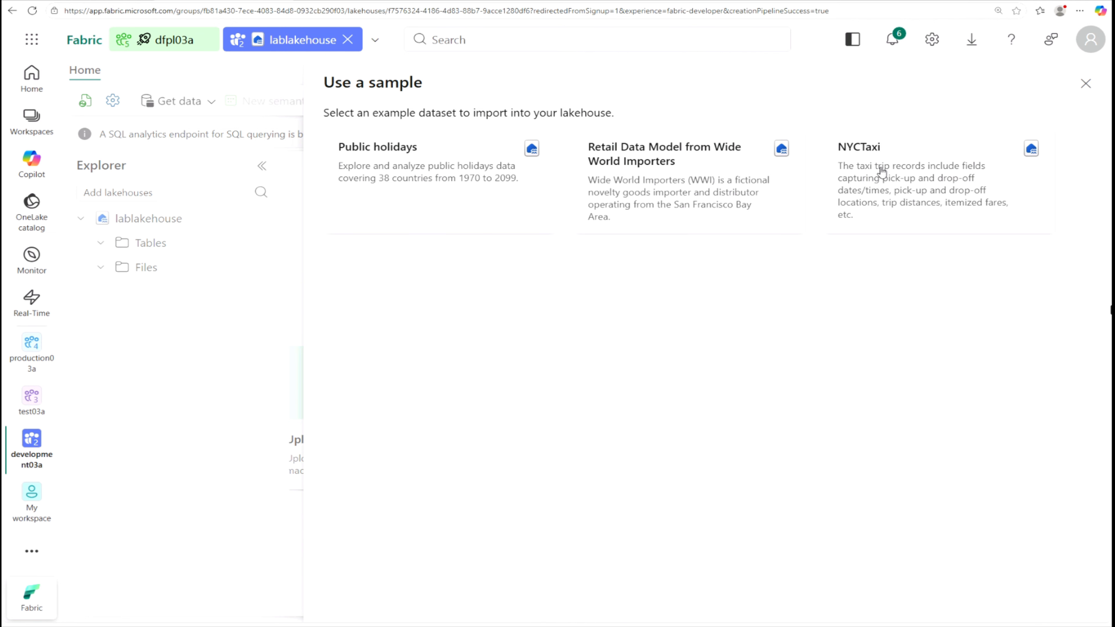
click(899, 180)
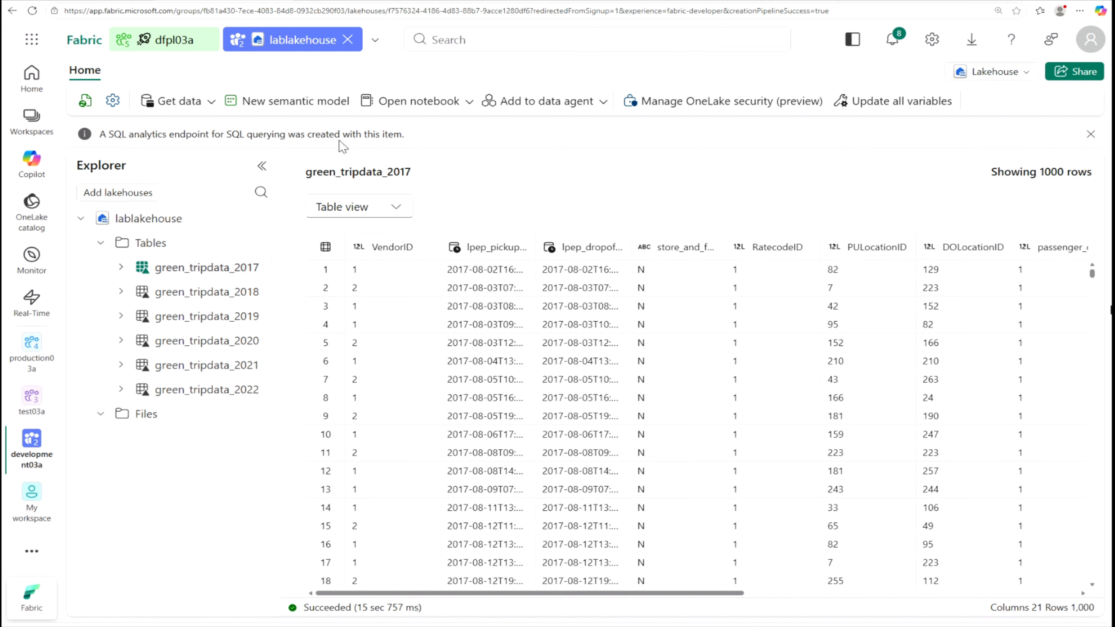
Open the dfpl03a deployment pipeline, enlarge its stage item list and turn off the new deployment pipelines view
click(169, 44)
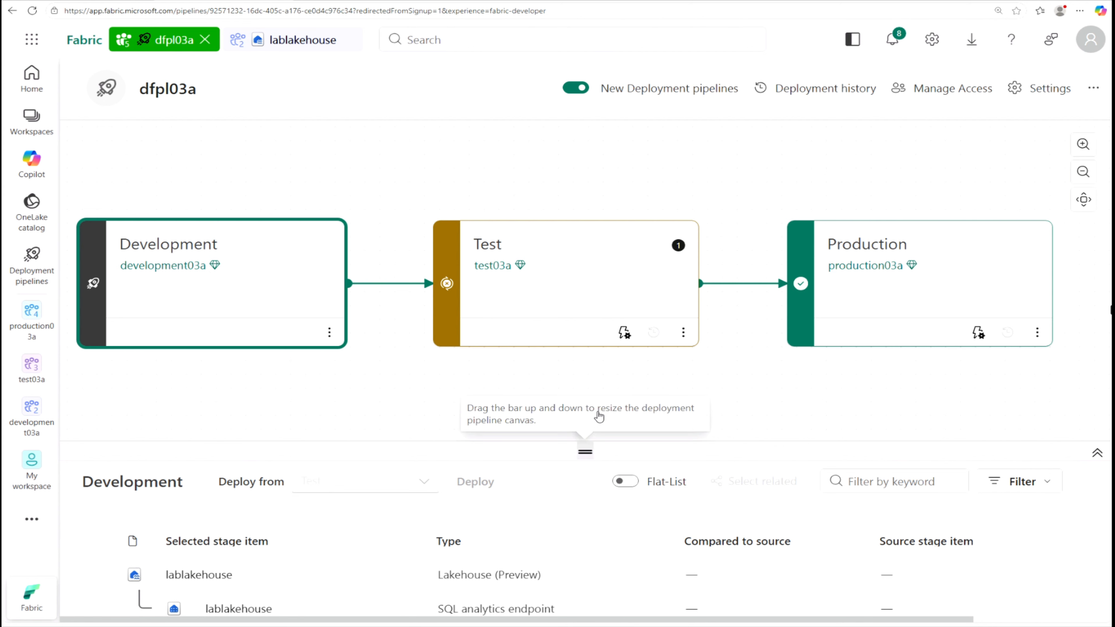
drag(585, 452, 585, 412)
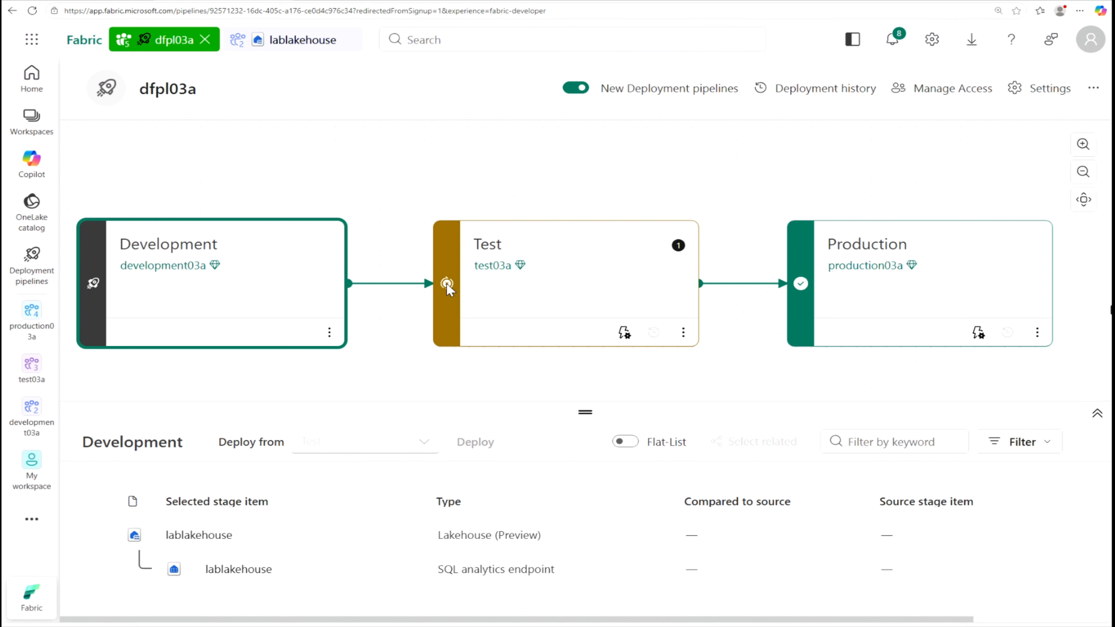
mouse_move(446, 285)
click(569, 94)
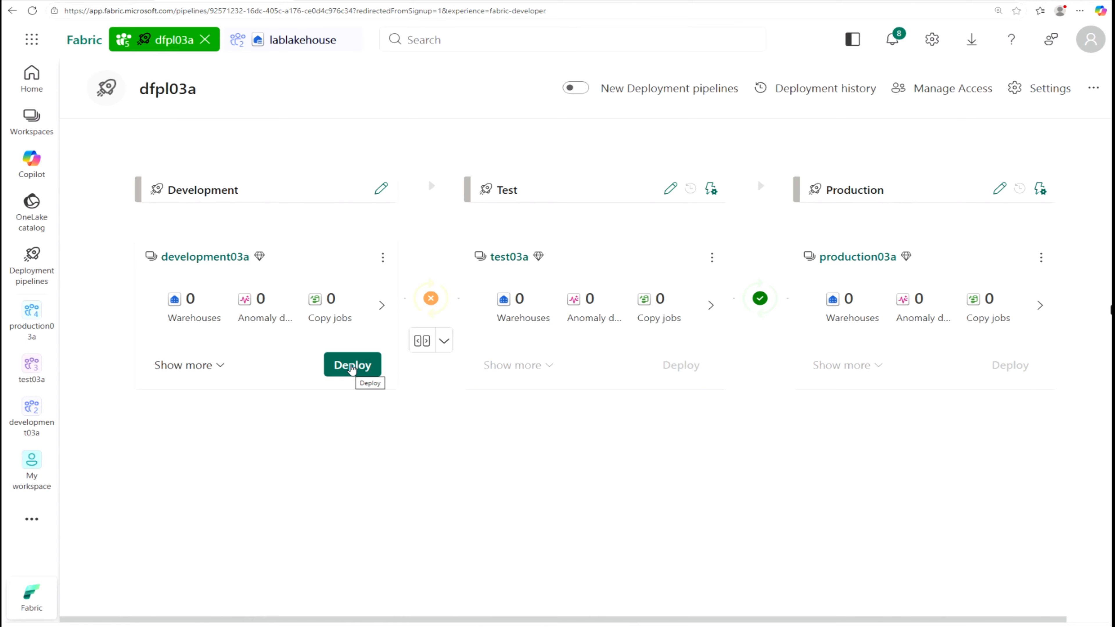
Deploy lablakehouse from the Development stage to Test without a note, keeping continuation on failed items enabled, and dismiss the deployment notification
click(352, 366)
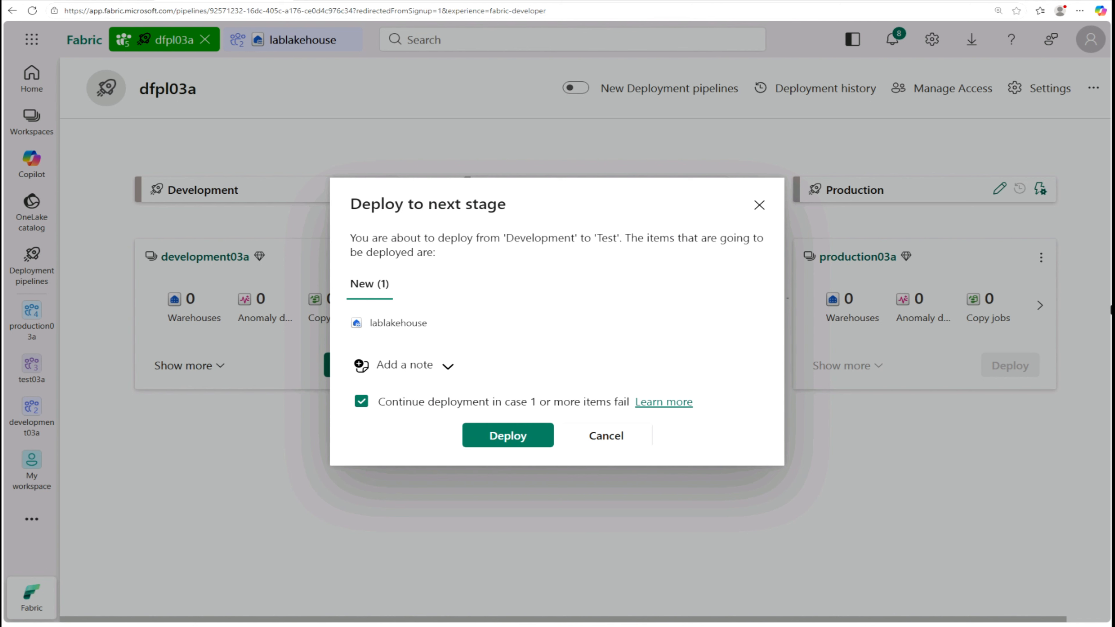
drag(504, 239, 624, 238)
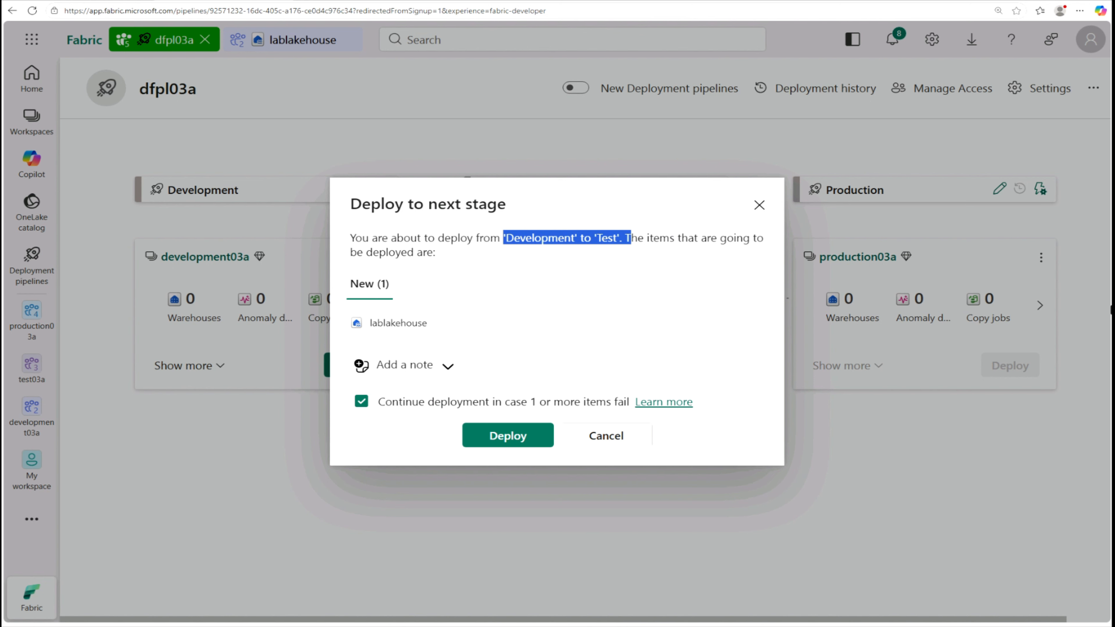
drag(428, 323, 385, 324)
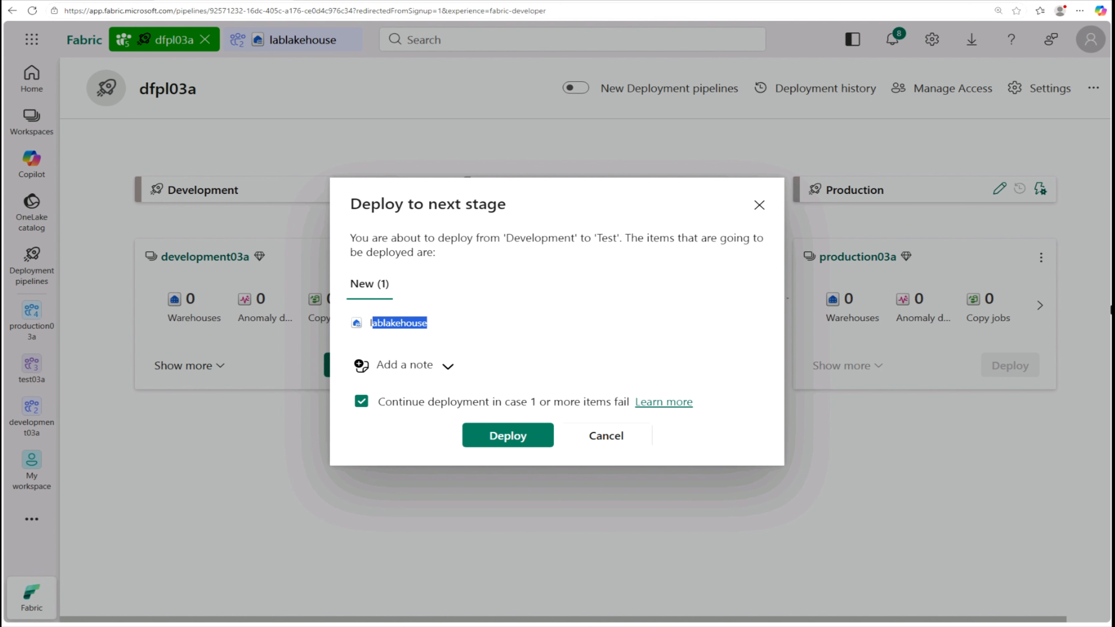
click(447, 369)
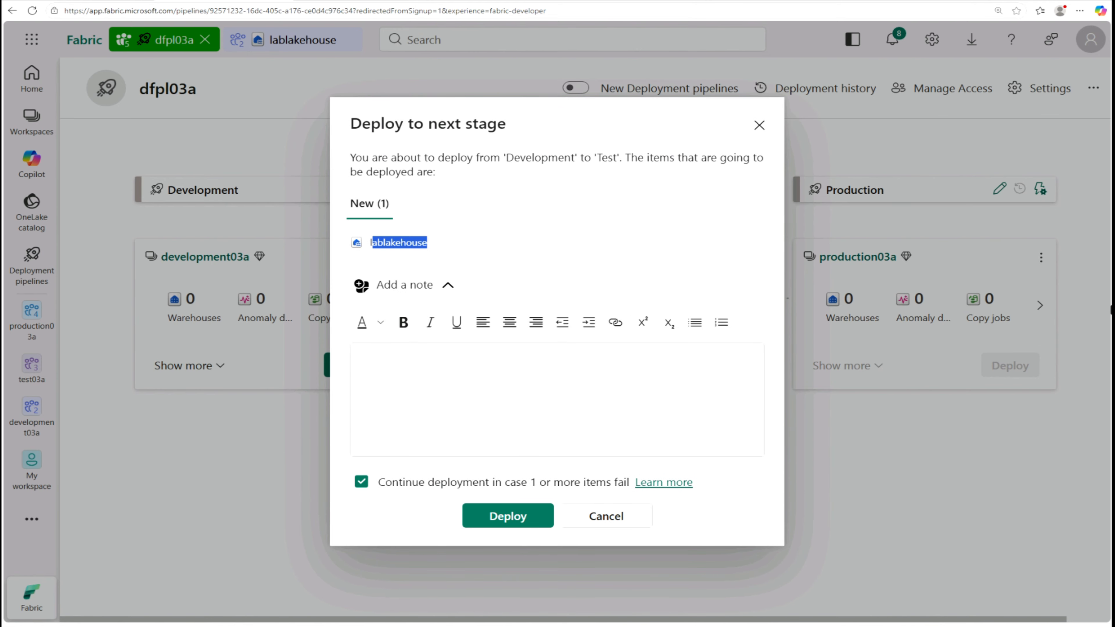
click(505, 517)
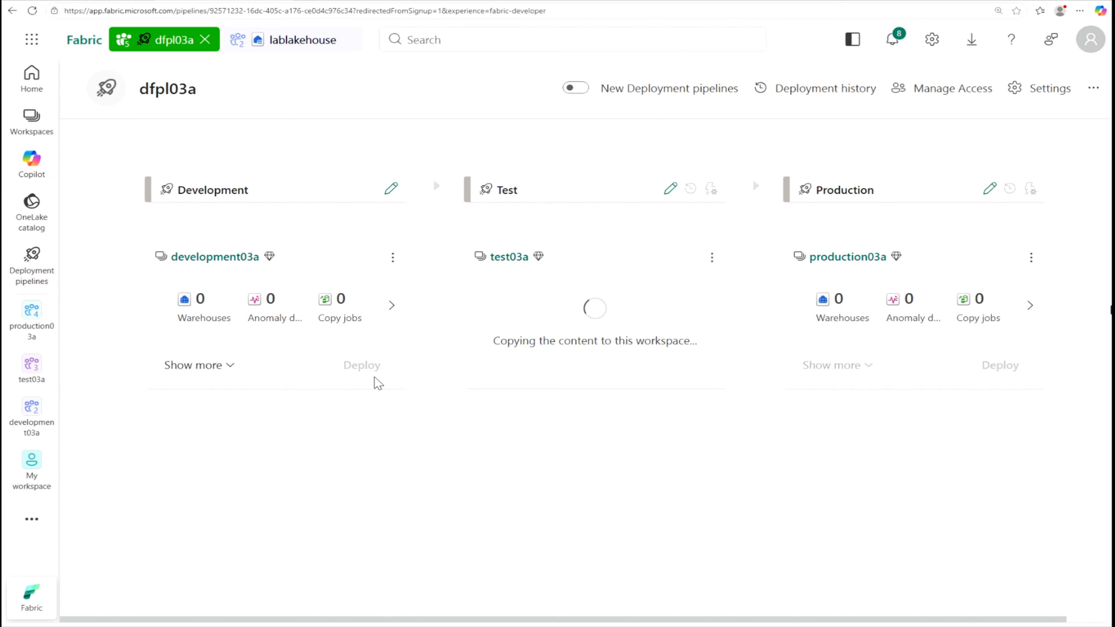
click(230, 369)
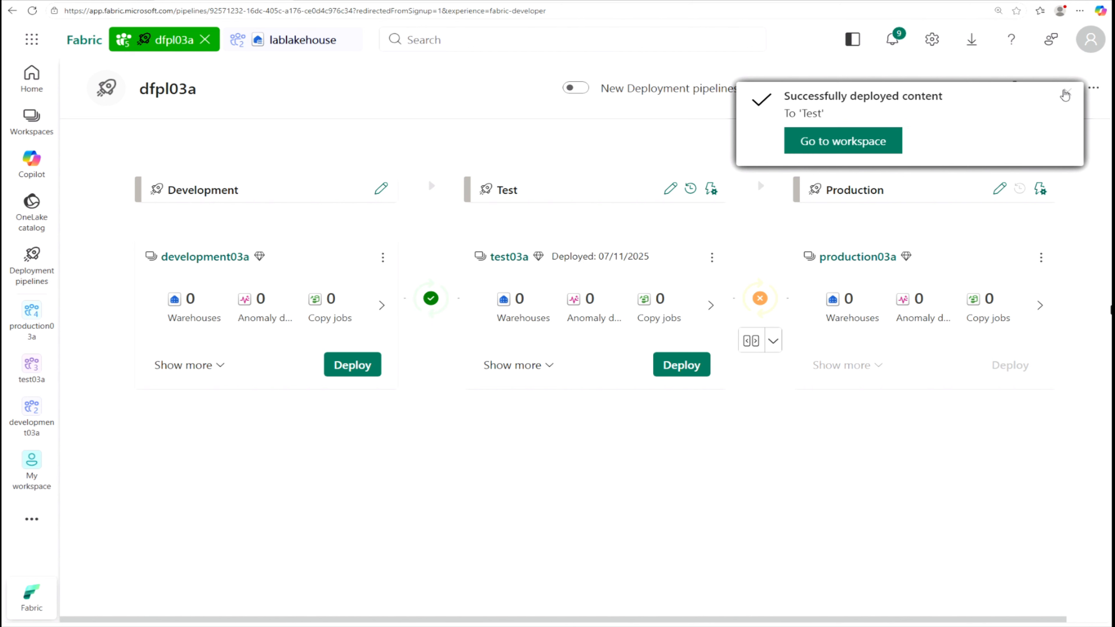
click(1067, 94)
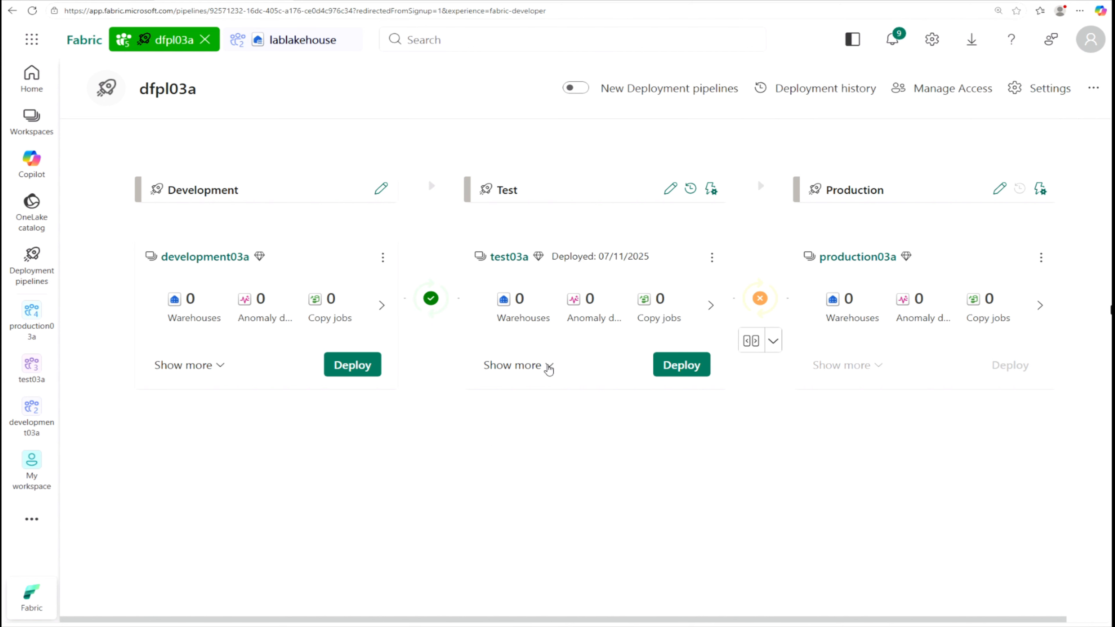
Deploy lablakehouse from the Test stage to Production without a note and turn the new deployment pipelines view back on
click(549, 366)
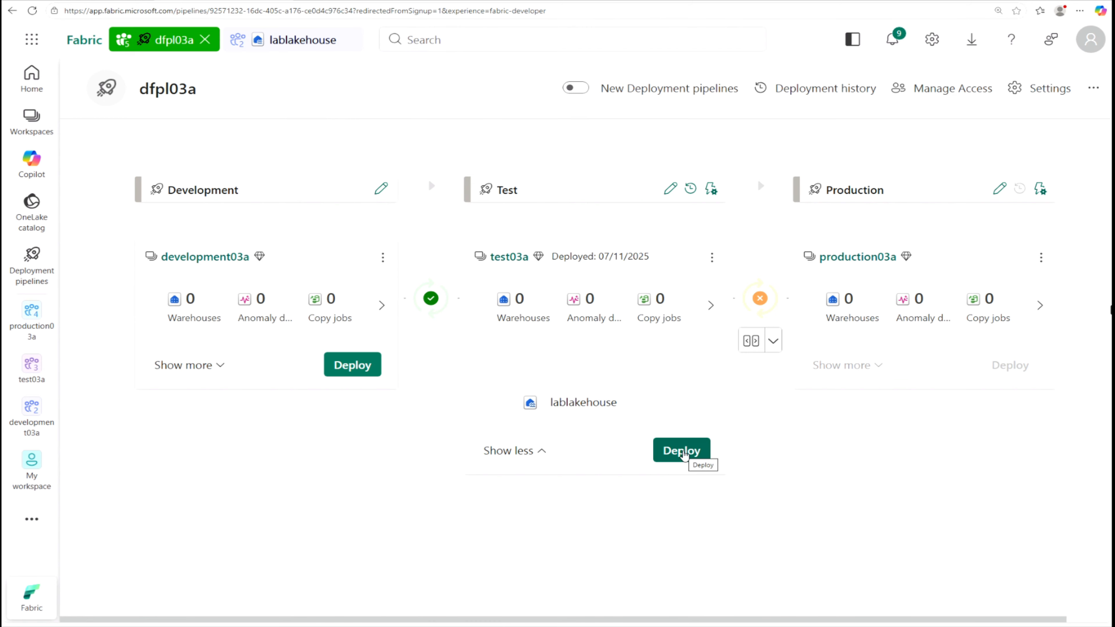
click(683, 452)
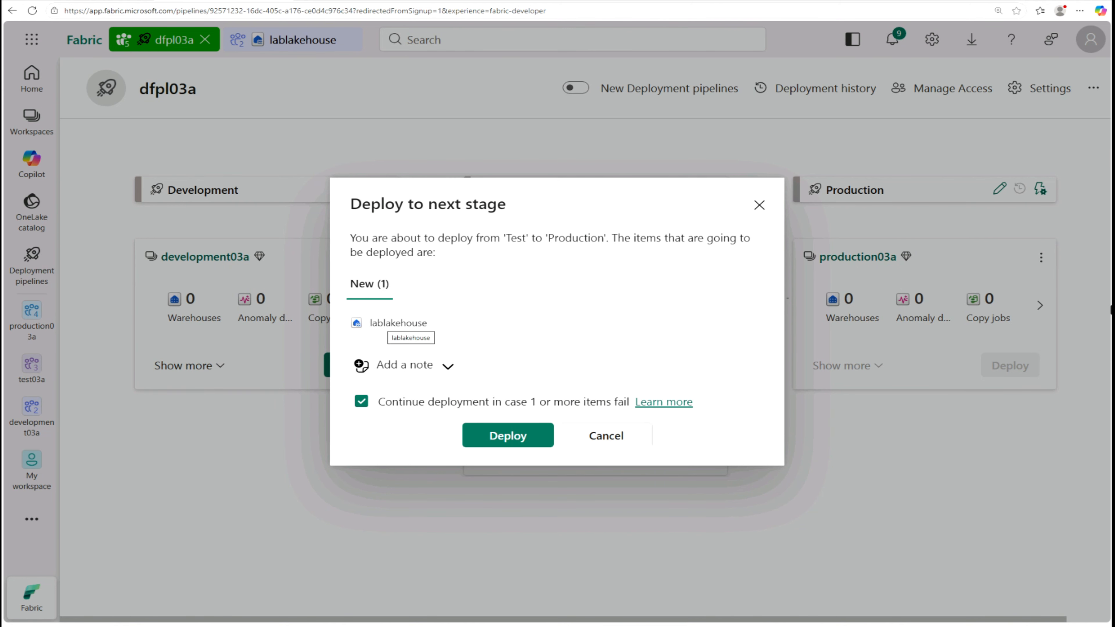
drag(428, 323, 372, 324)
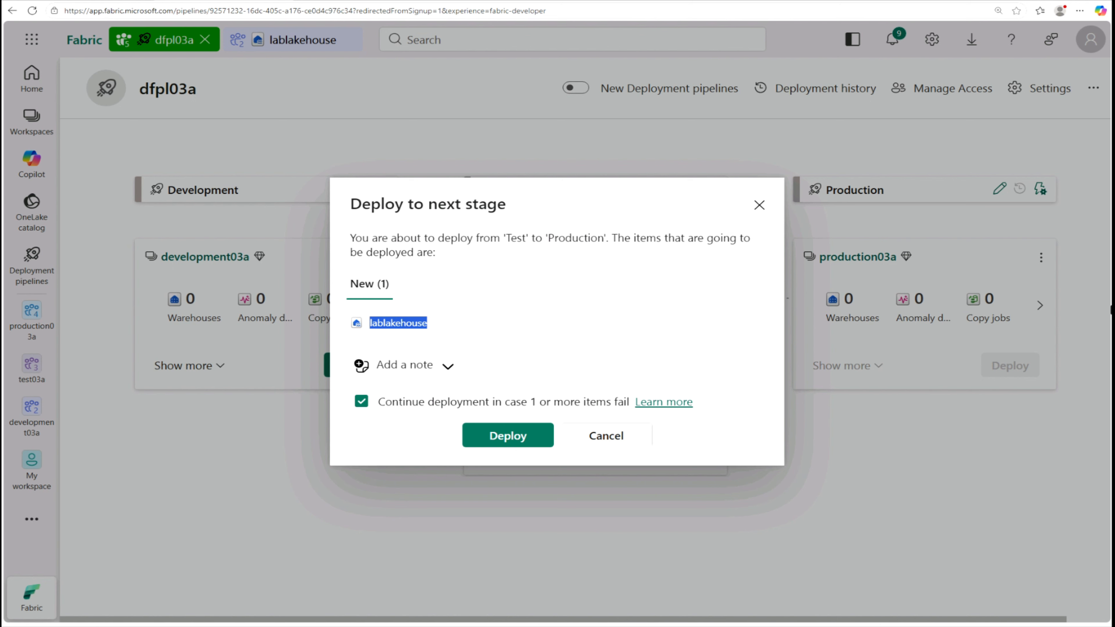
click(450, 369)
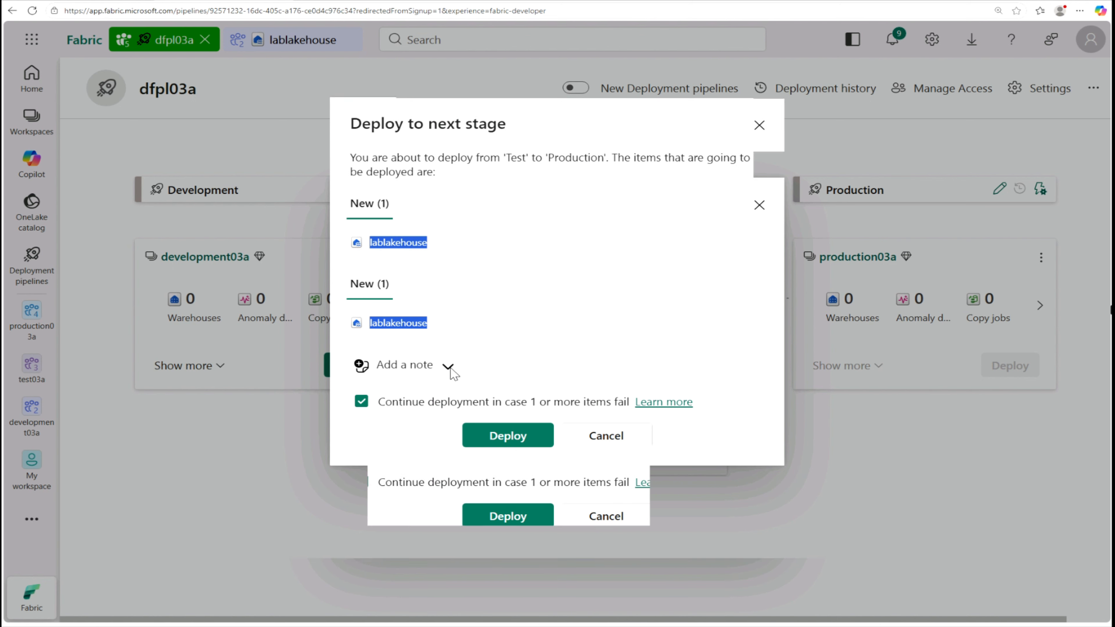
click(503, 517)
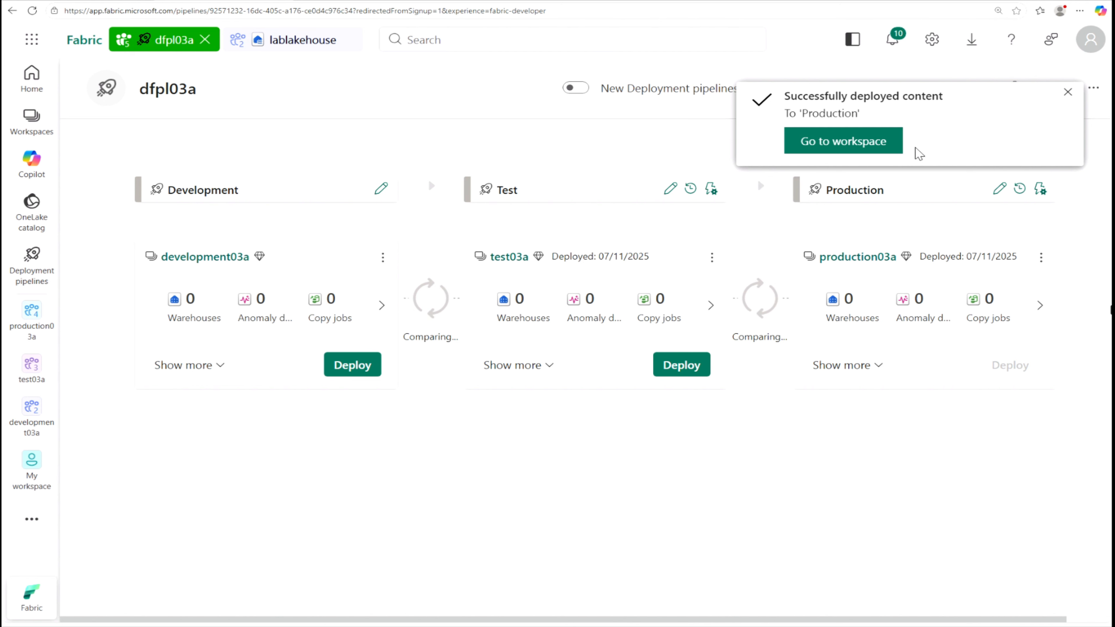
click(1067, 92)
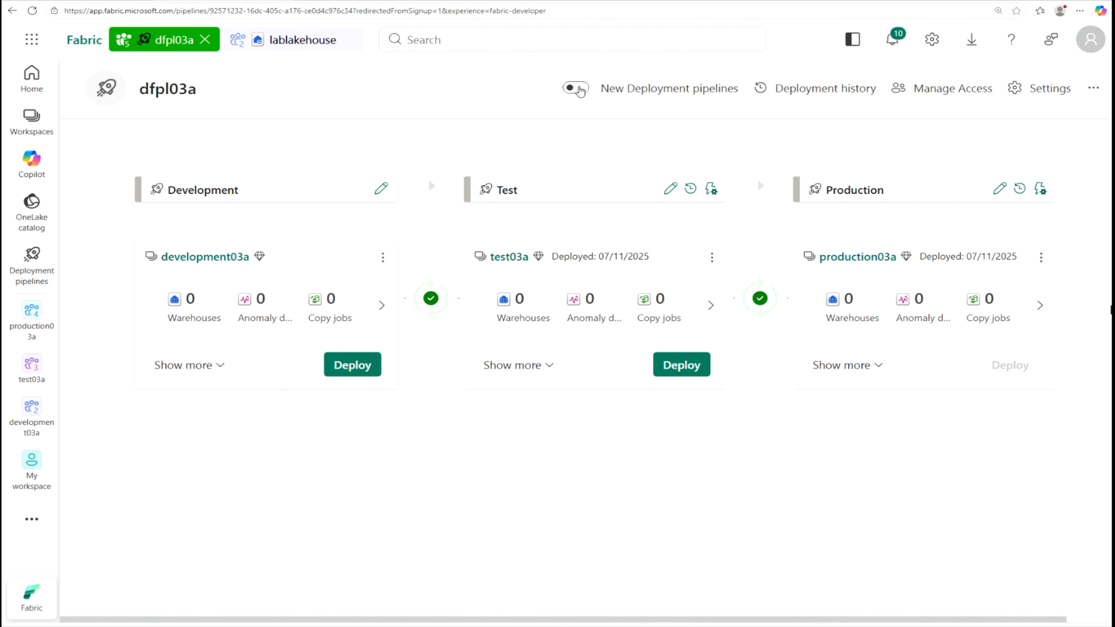
click(577, 88)
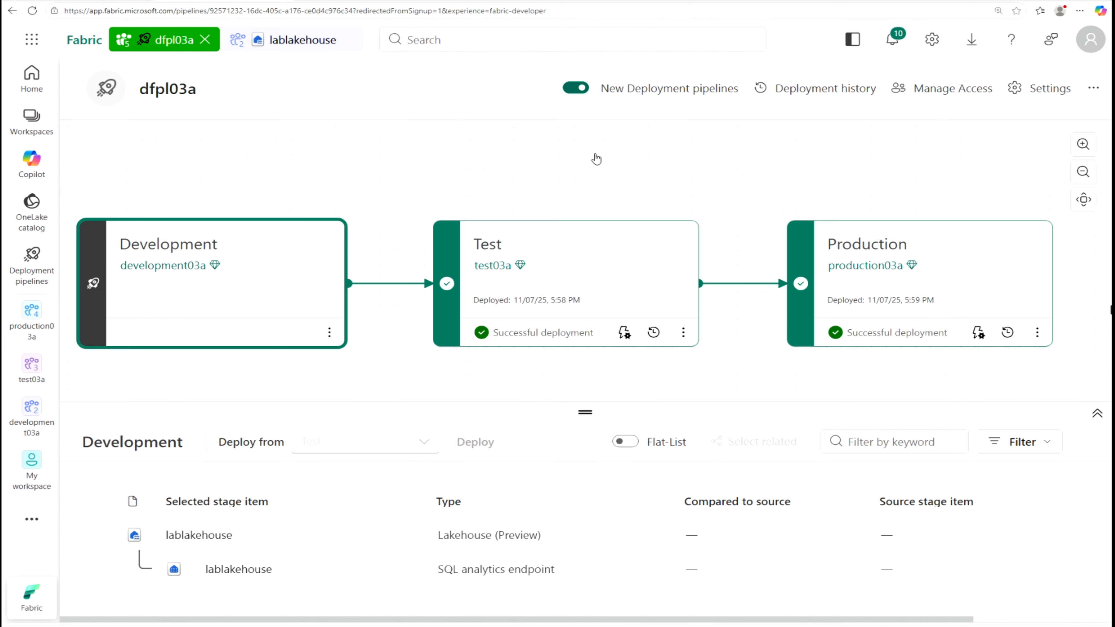